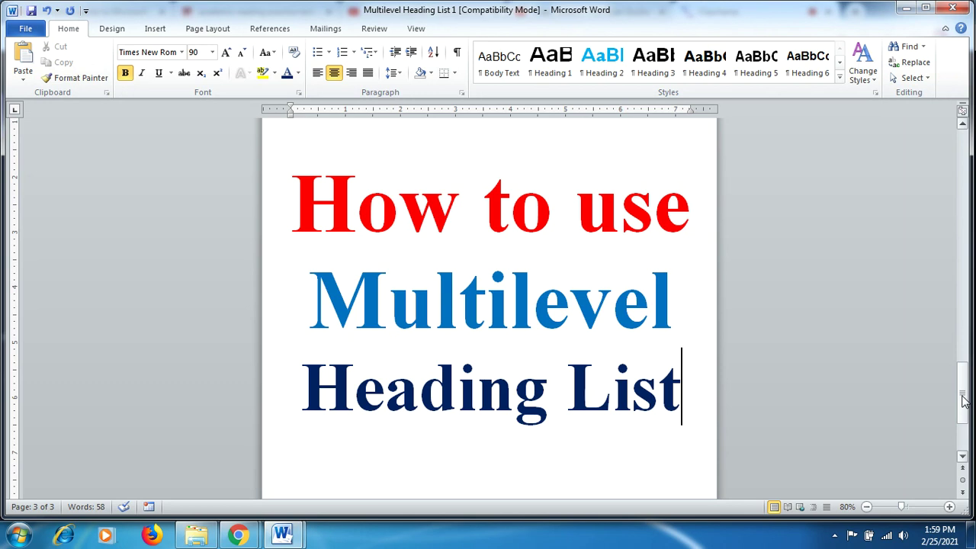
Scroll up from page 3 to the Sections 1–4 heading list on page 1
drag(963, 402, 967, 169)
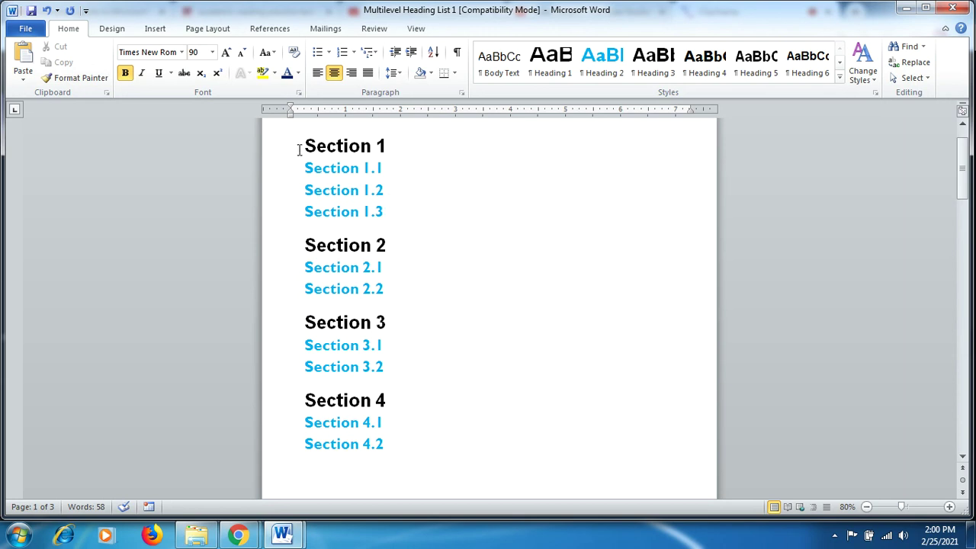
Demote subheadings 1.1–1.3, 2.1–2.2, 3.1–3.2 and 4.1–4.2 one level beneath their Sections
drag(303, 145, 361, 460)
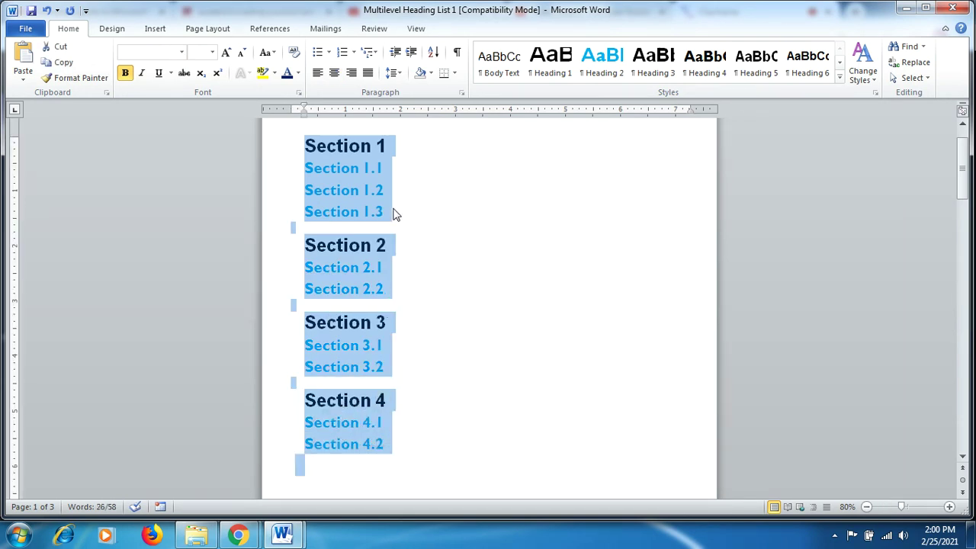
drag(393, 212, 318, 173)
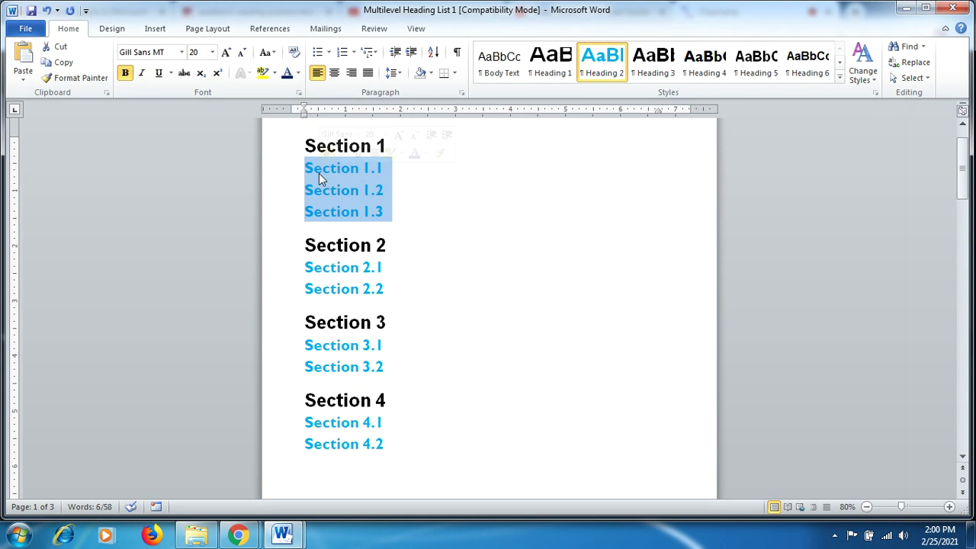
key(Tab)
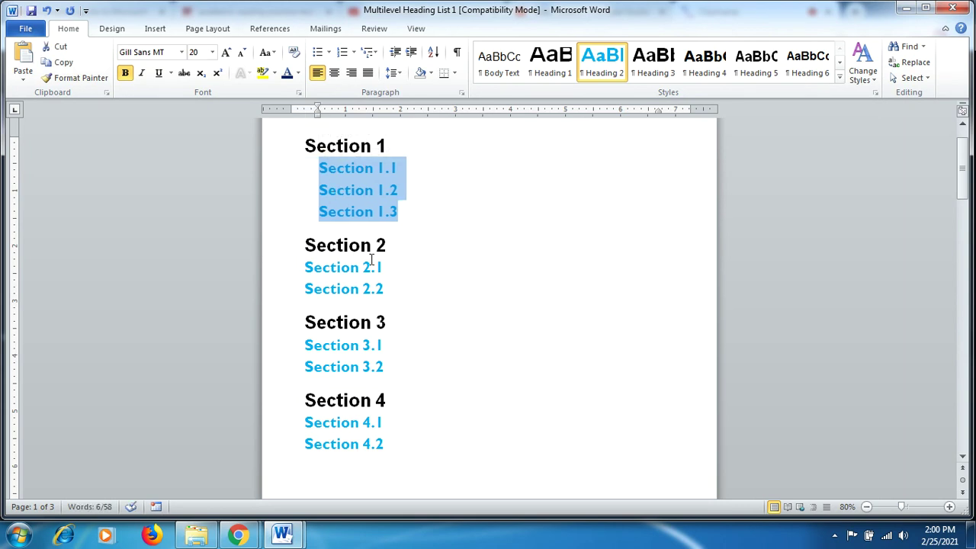
drag(393, 293, 305, 272)
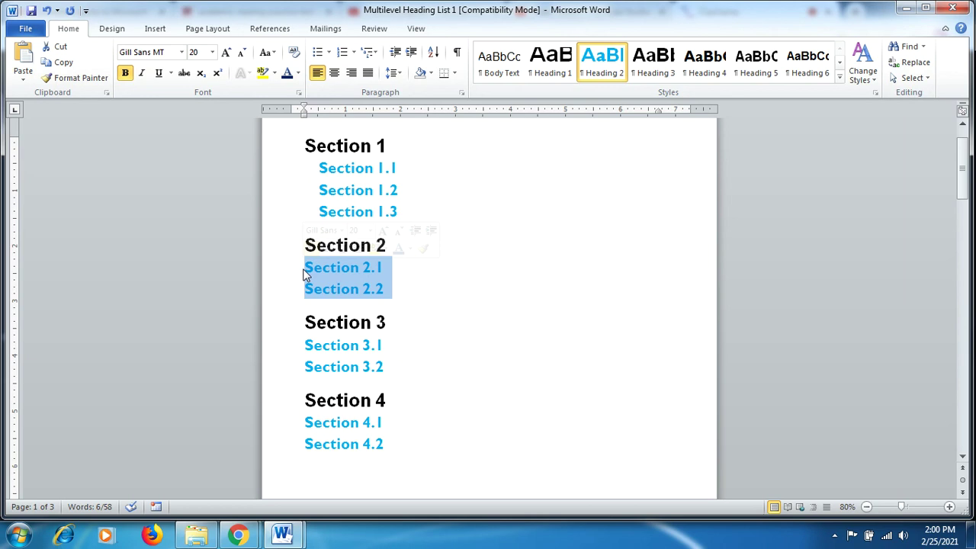
key(Tab)
drag(403, 366, 322, 343)
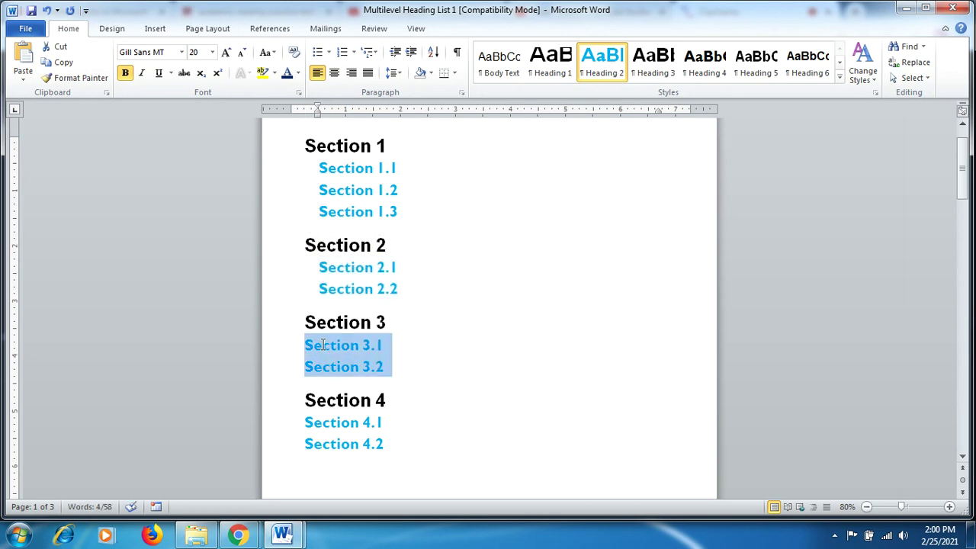
key(Tab)
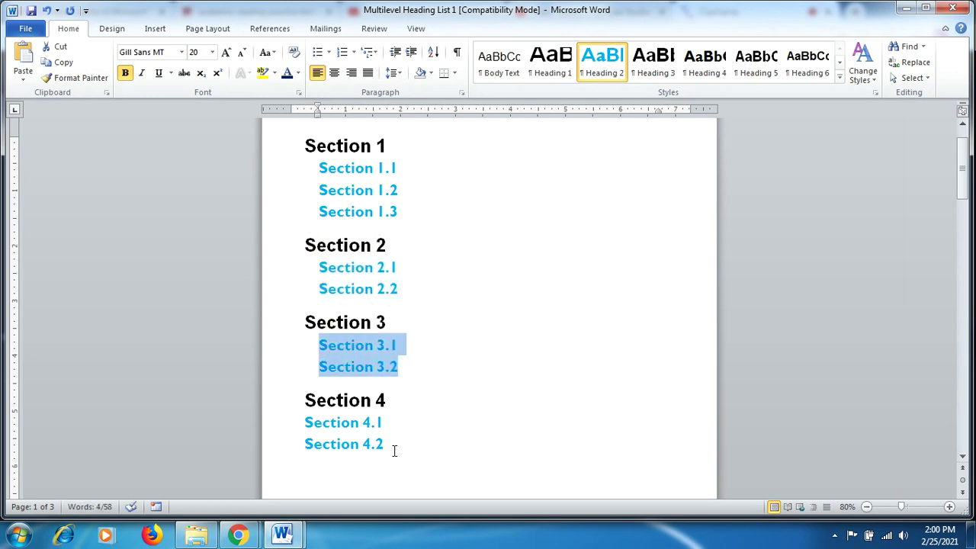
drag(394, 450, 324, 428)
key(Tab)
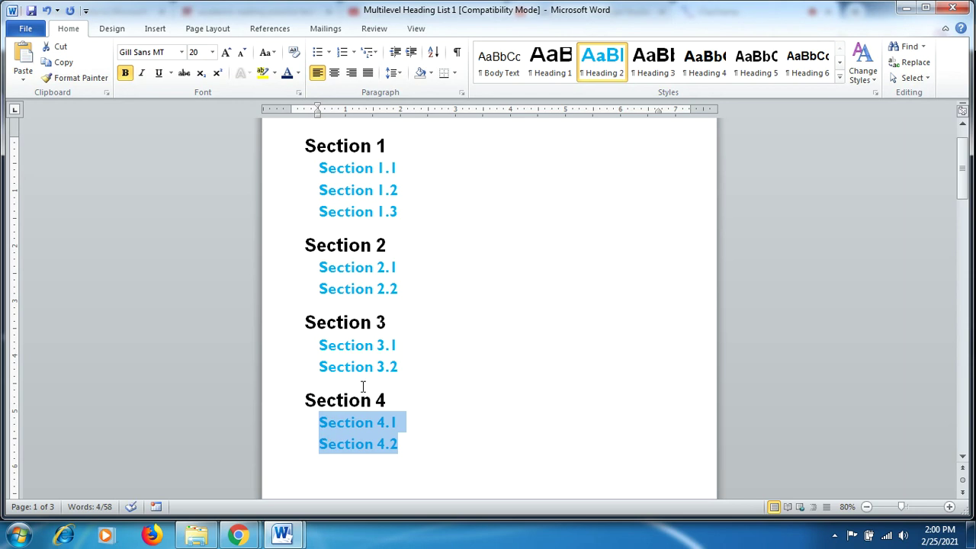
click(460, 241)
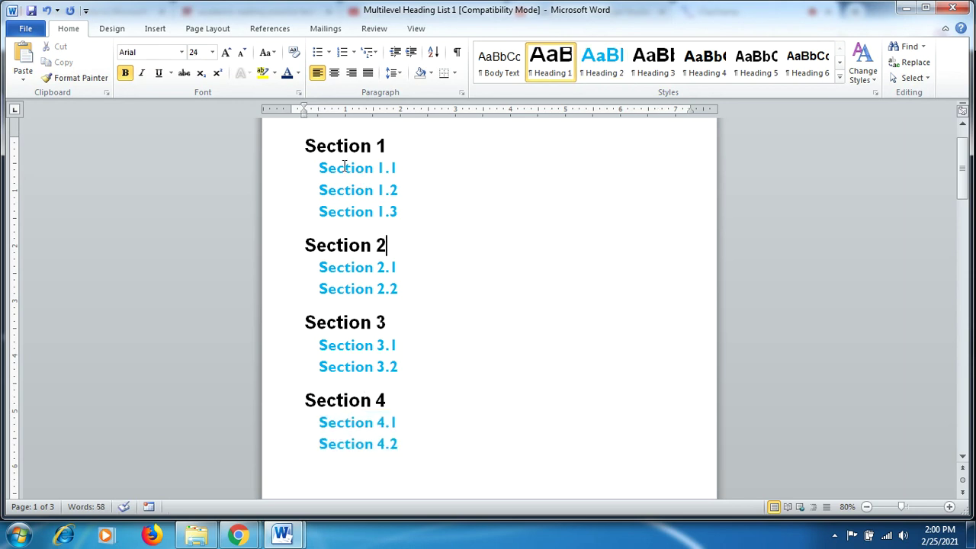
click(306, 146)
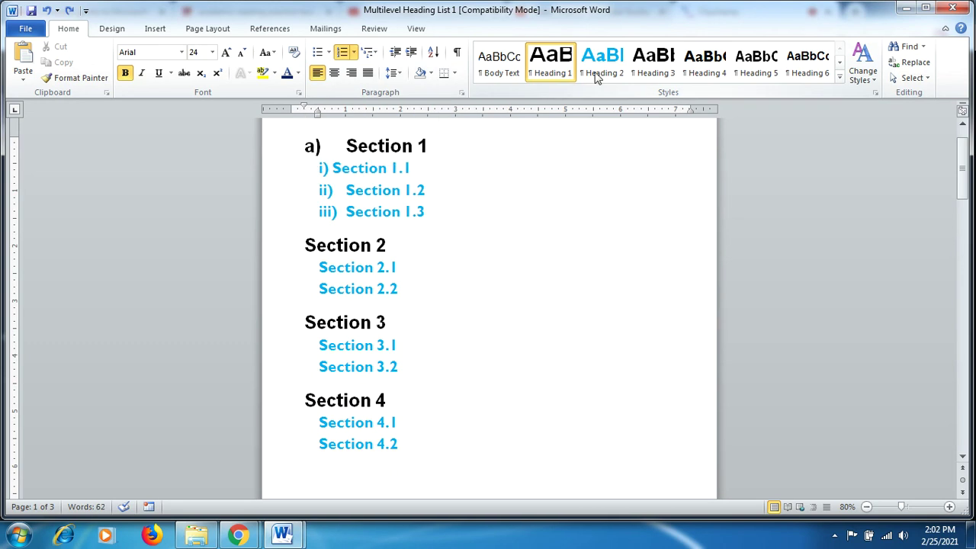
Undo the stray numbering, then apply the 1) a) i) multilevel list to all Section headings
key(ctrl+z)
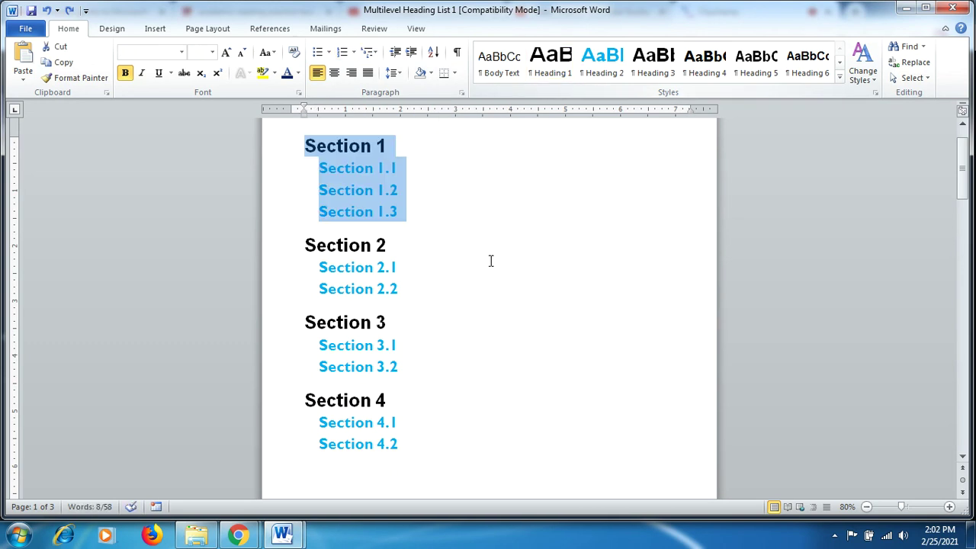
click(488, 269)
drag(426, 455, 310, 151)
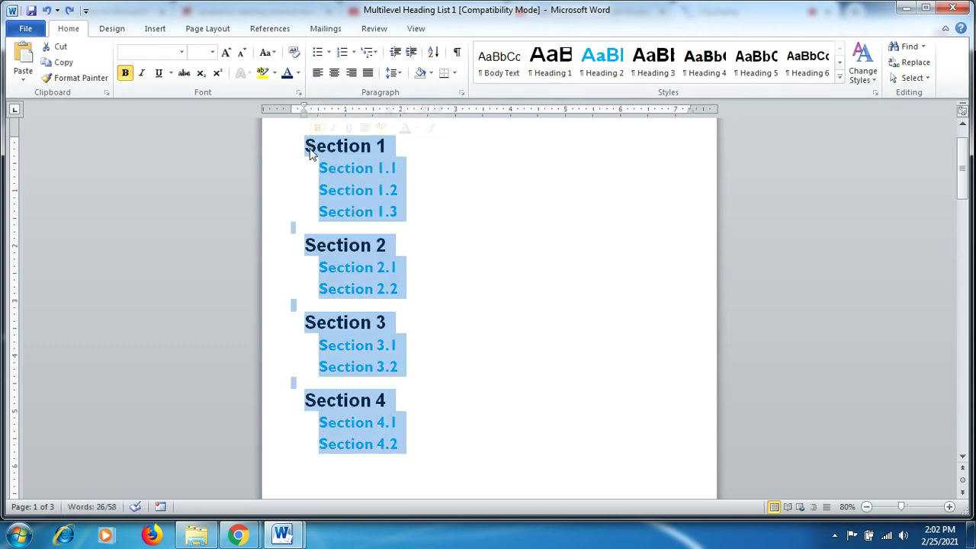
click(373, 56)
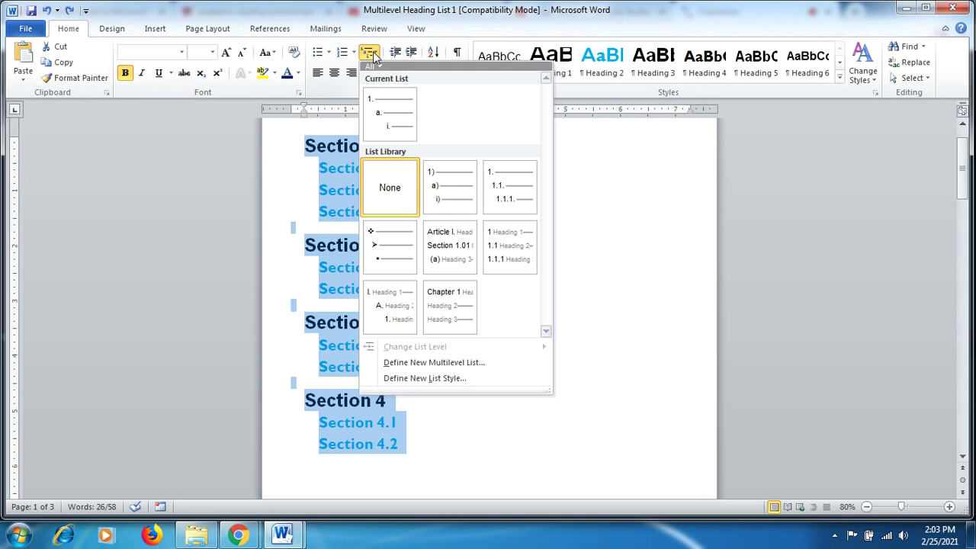
mouse_move(441, 183)
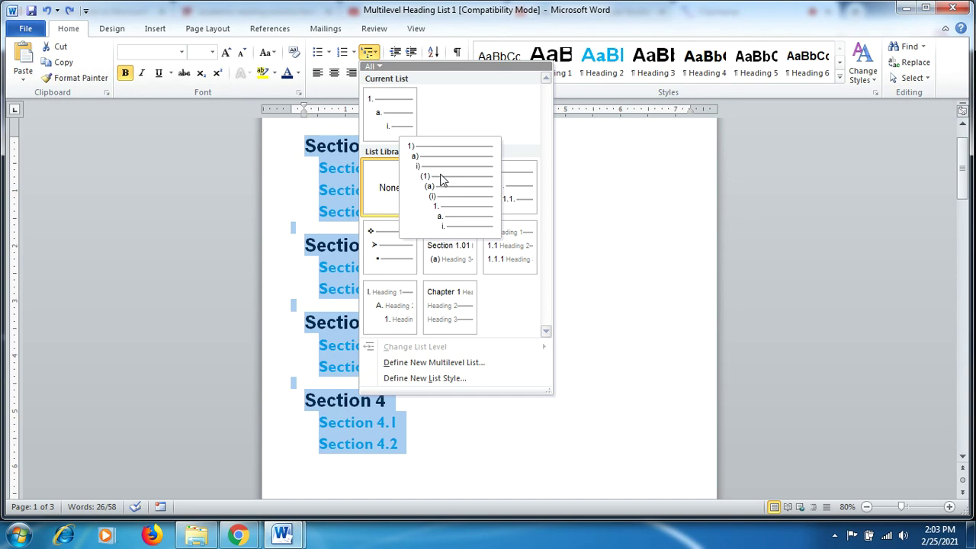
click(441, 178)
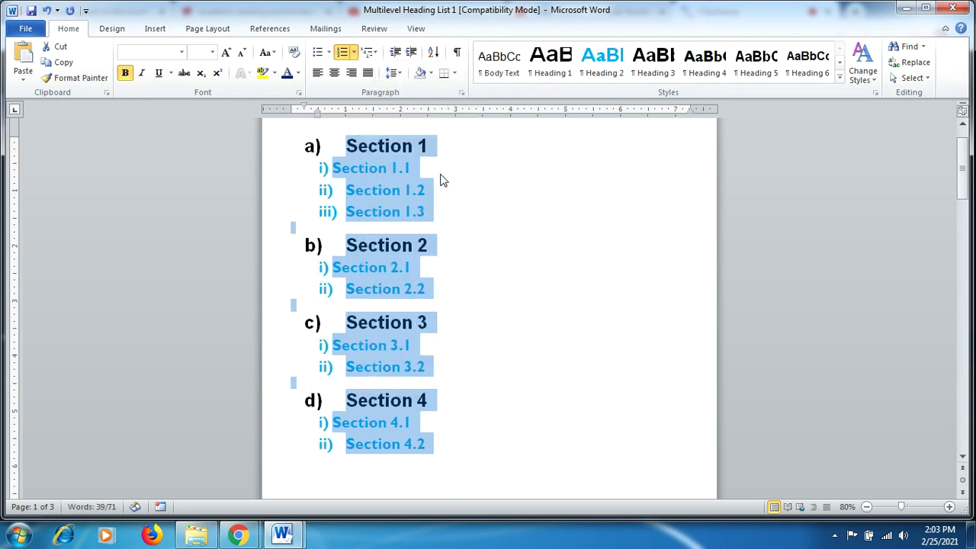
click(464, 192)
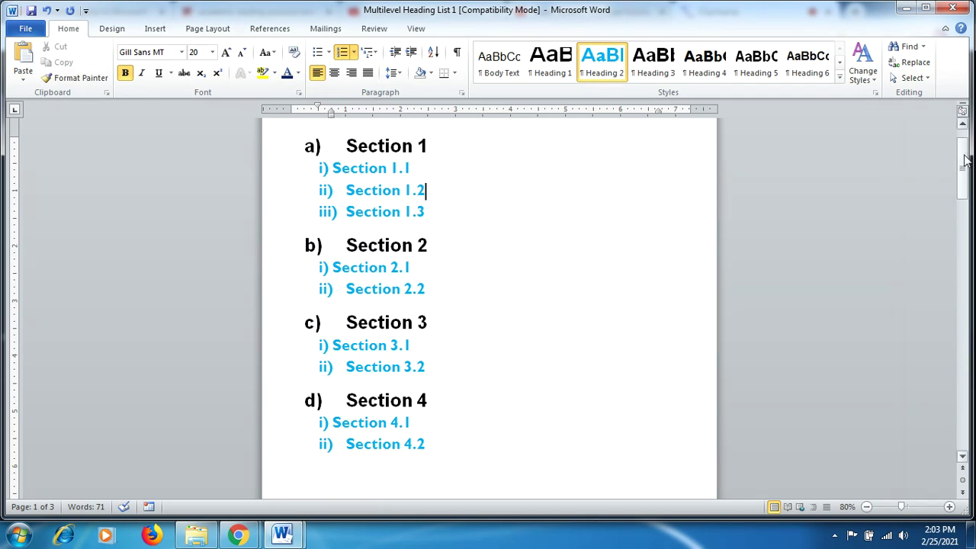
Apply the 1) a) i) multilevel list to the page 2 Section headings, lettering them a) to m)
drag(965, 160, 965, 265)
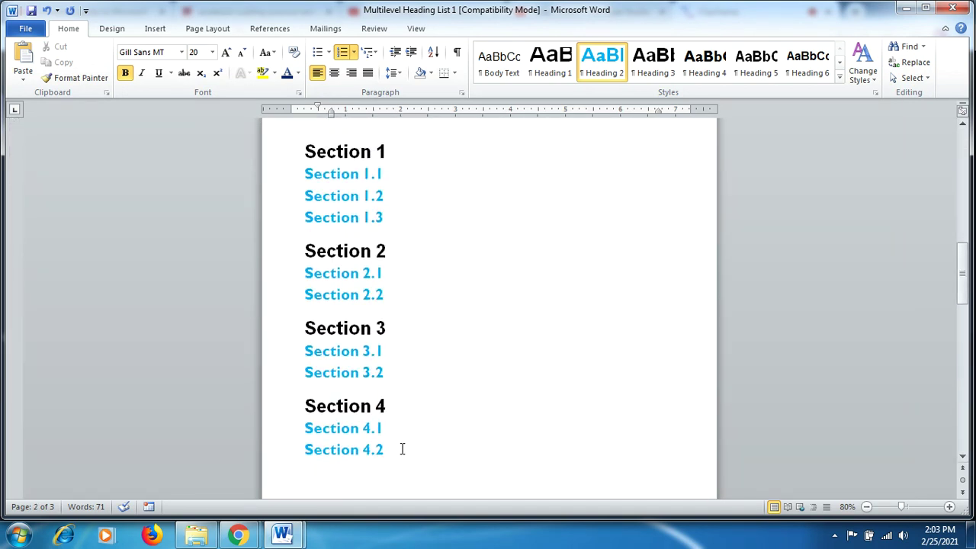
drag(402, 449, 305, 153)
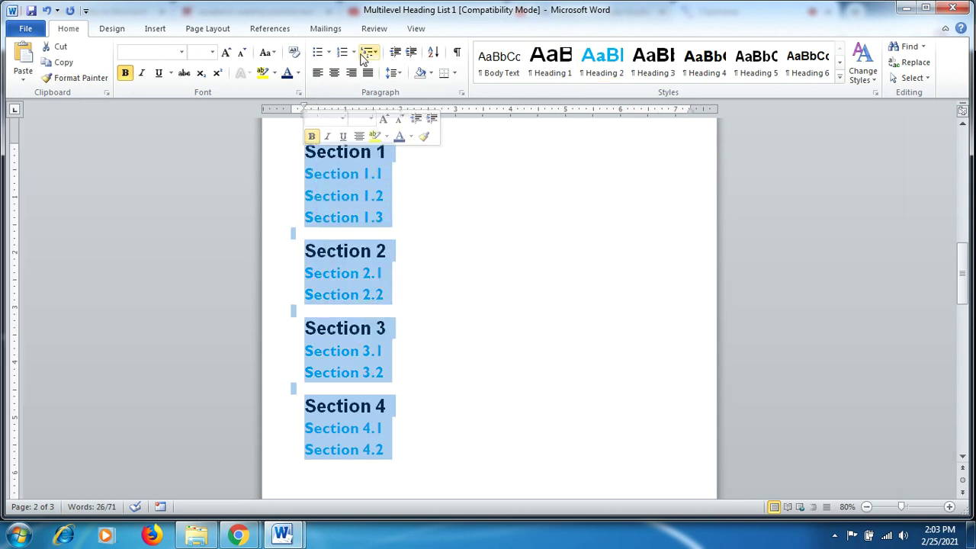
click(371, 53)
mouse_move(457, 200)
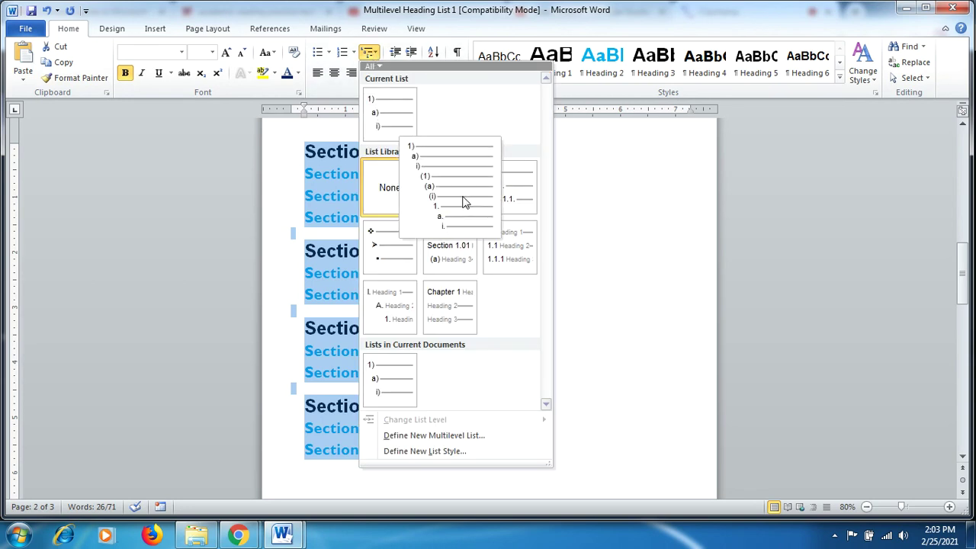
click(464, 202)
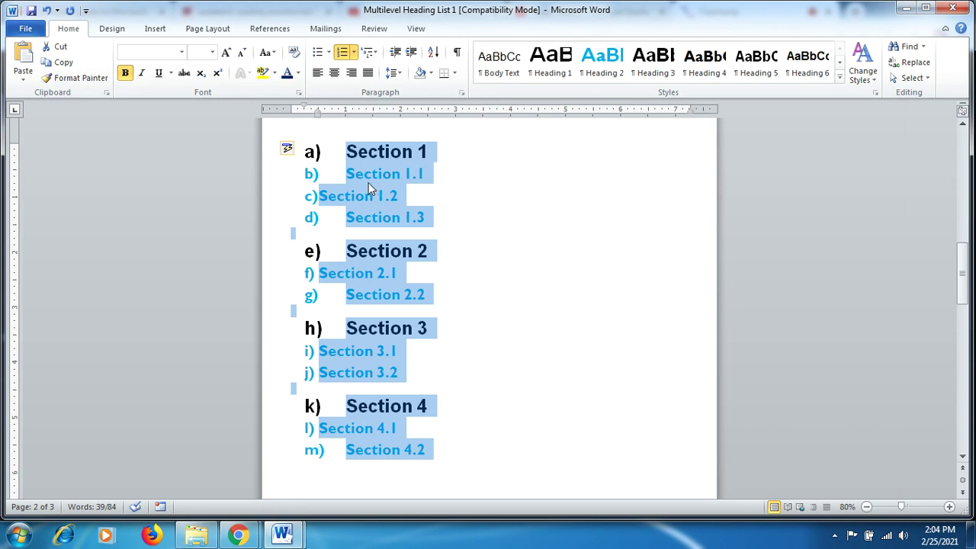
click(347, 176)
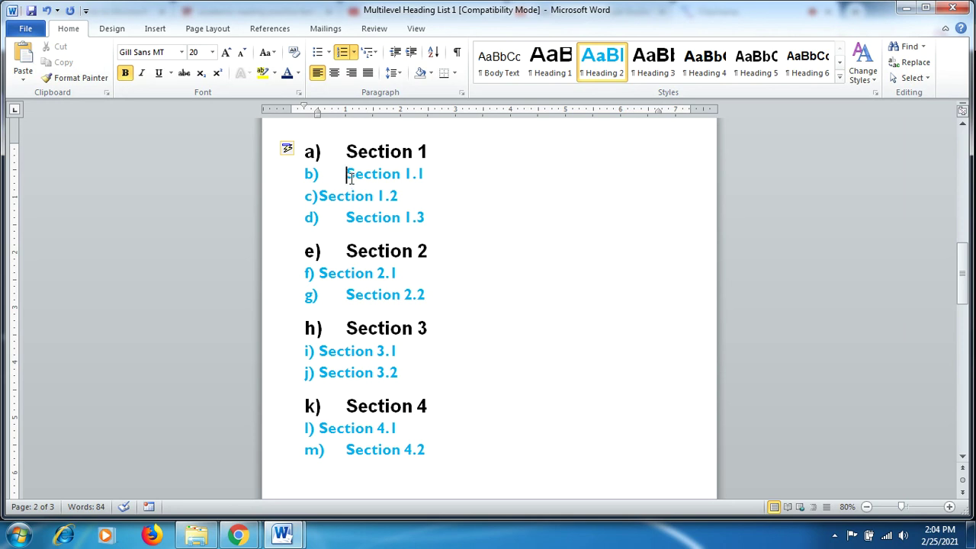
Demote Sections 1.1–1.3 and 2.1–2.2 to second-level i), ii), iii) items
key(Tab)
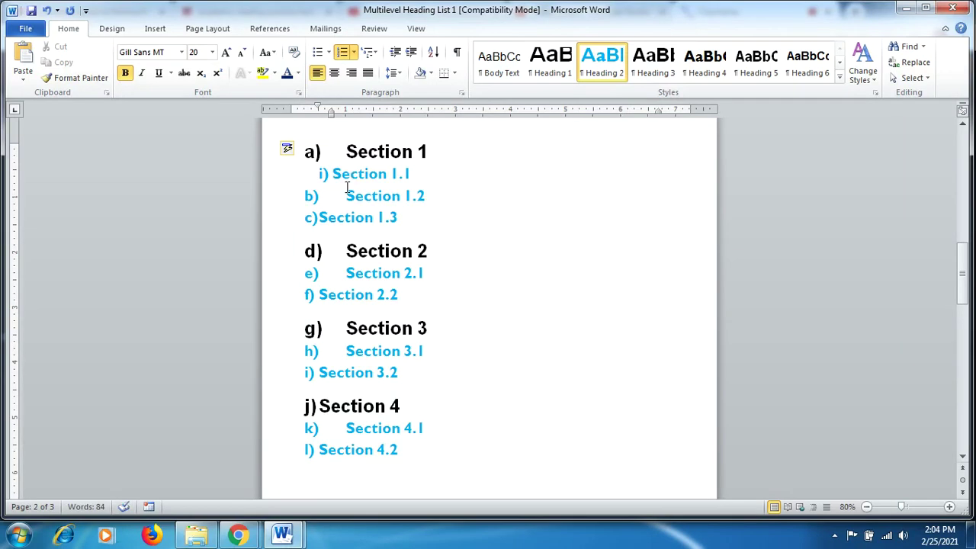
click(347, 196)
key(Tab)
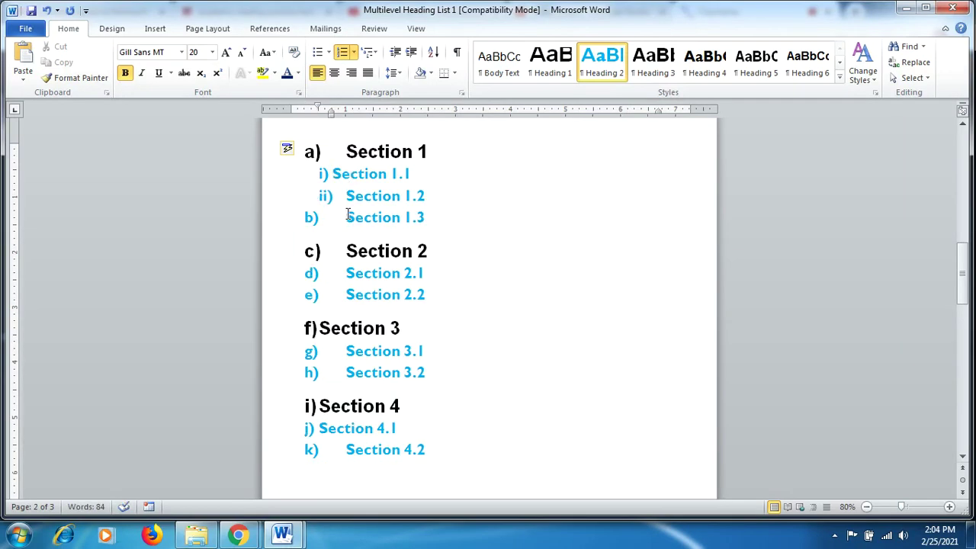
click(347, 217)
key(Tab)
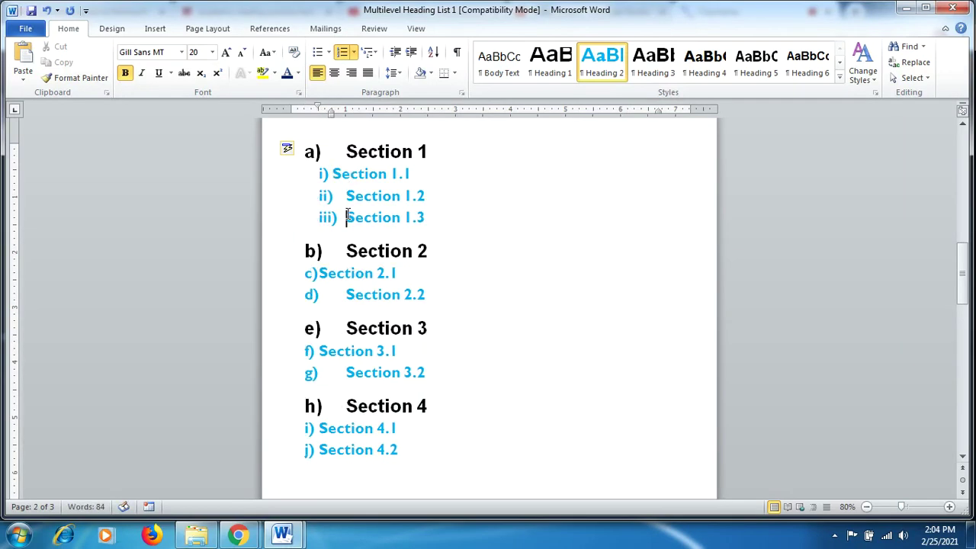
click(320, 272)
key(Tab)
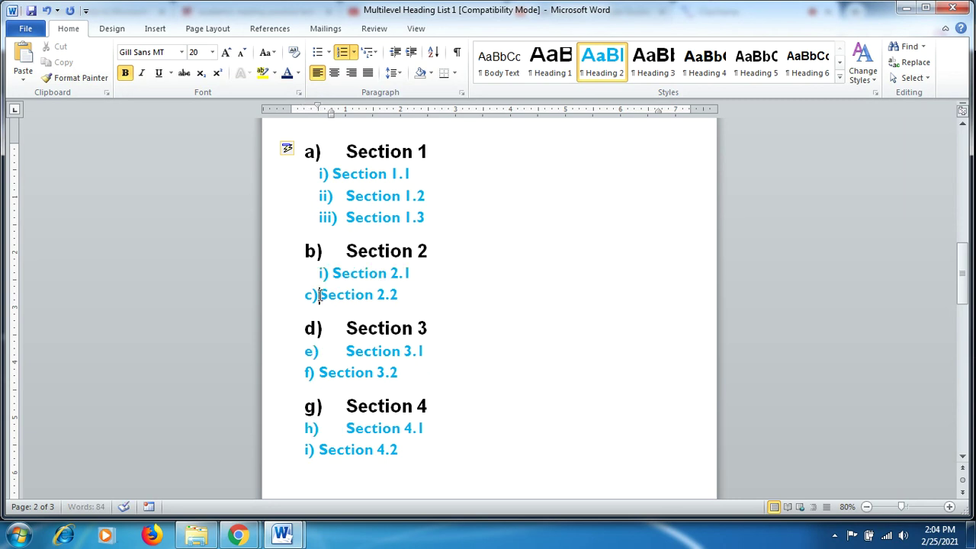
click(319, 294)
key(Tab)
Demote Sections 3.1, 3.2, 4.1 and 4.2 to second-level items as well
click(346, 351)
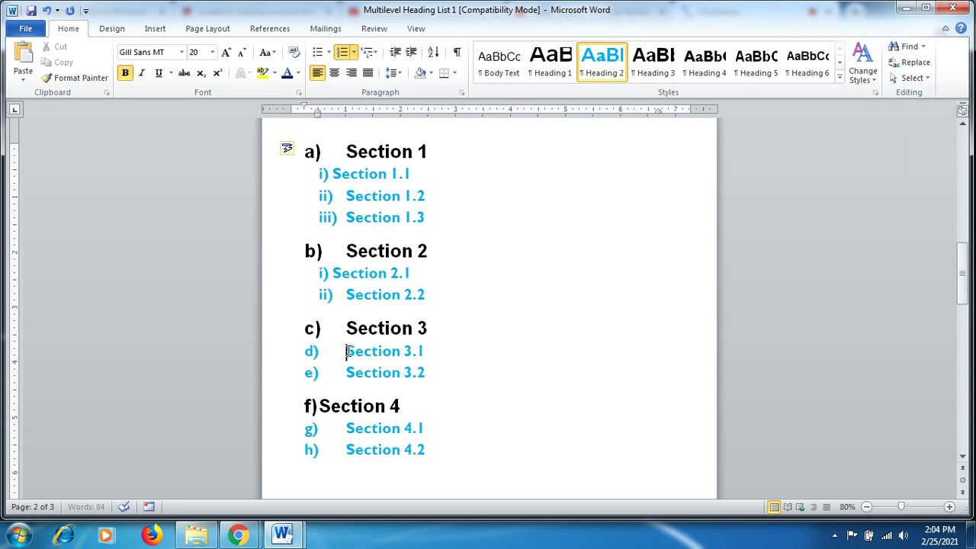
key(Tab)
click(346, 373)
key(Tab)
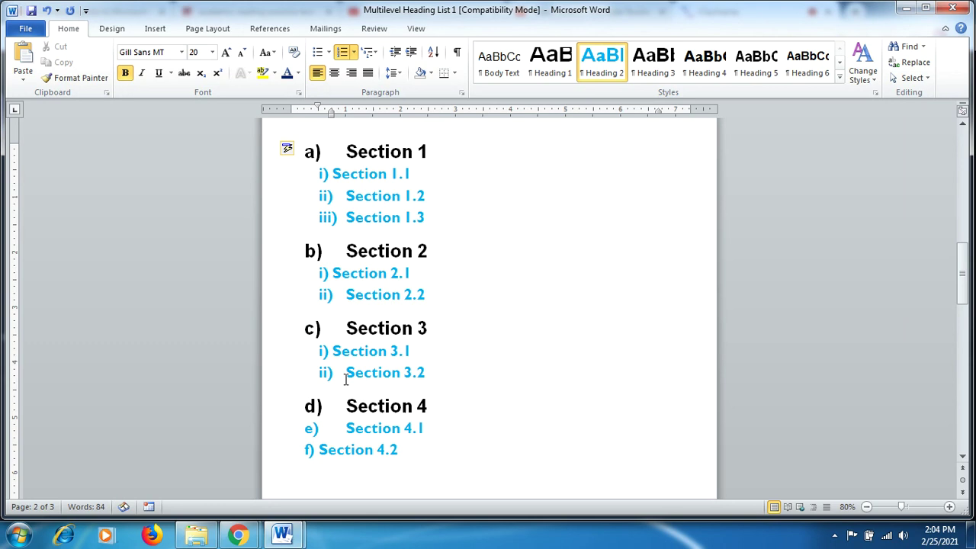
click(346, 428)
key(Tab)
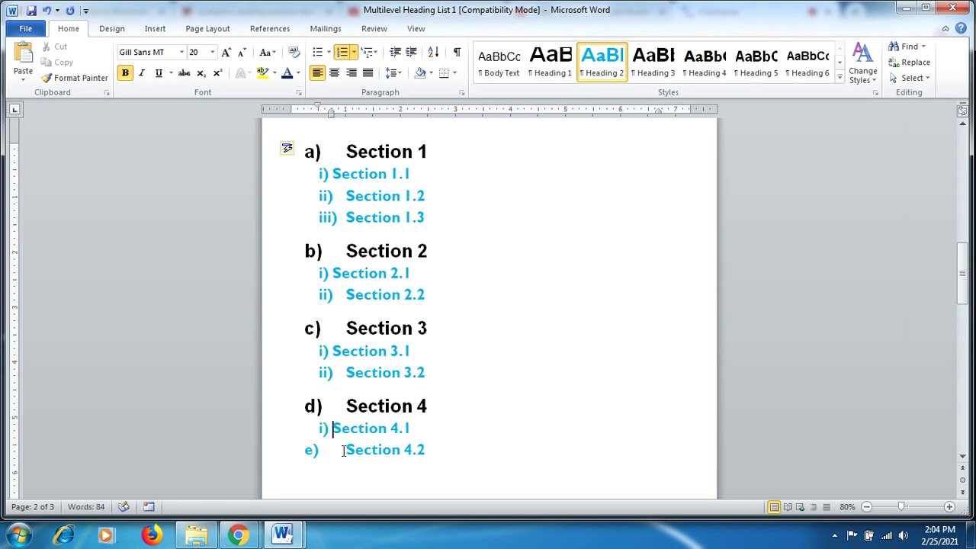
click(346, 450)
key(Tab)
drag(962, 267, 954, 169)
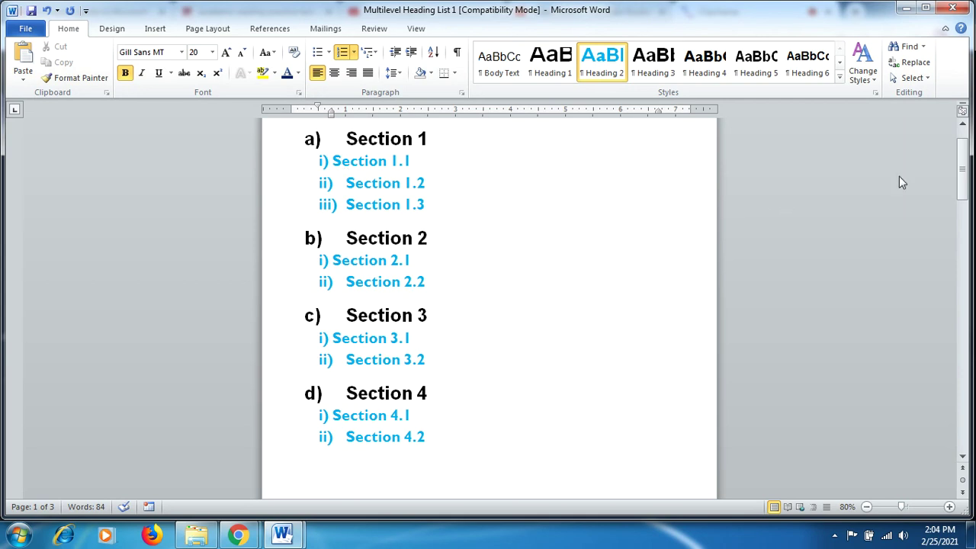
drag(962, 160, 963, 263)
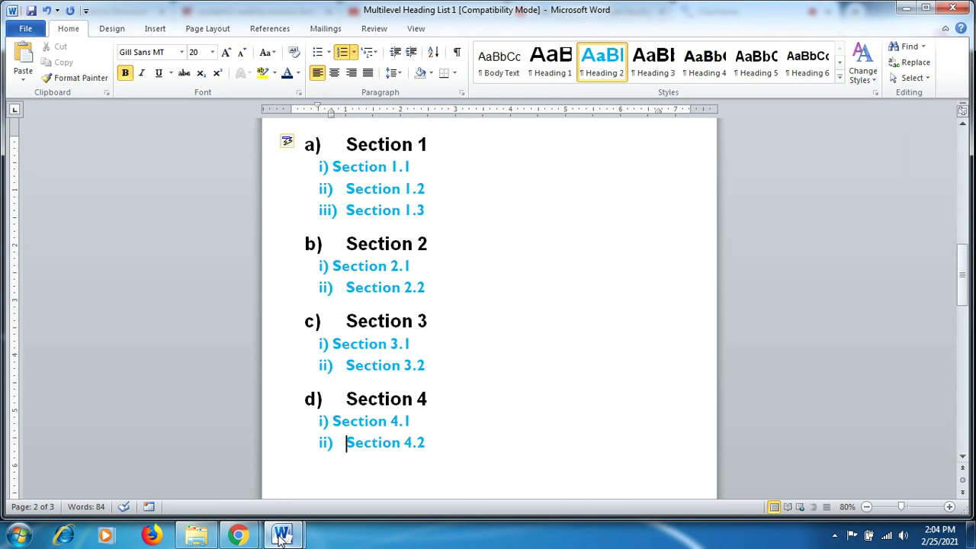
Switch to the Multilevel Heading List 2 window via its taskbar preview
mouse_move(281, 536)
click(342, 459)
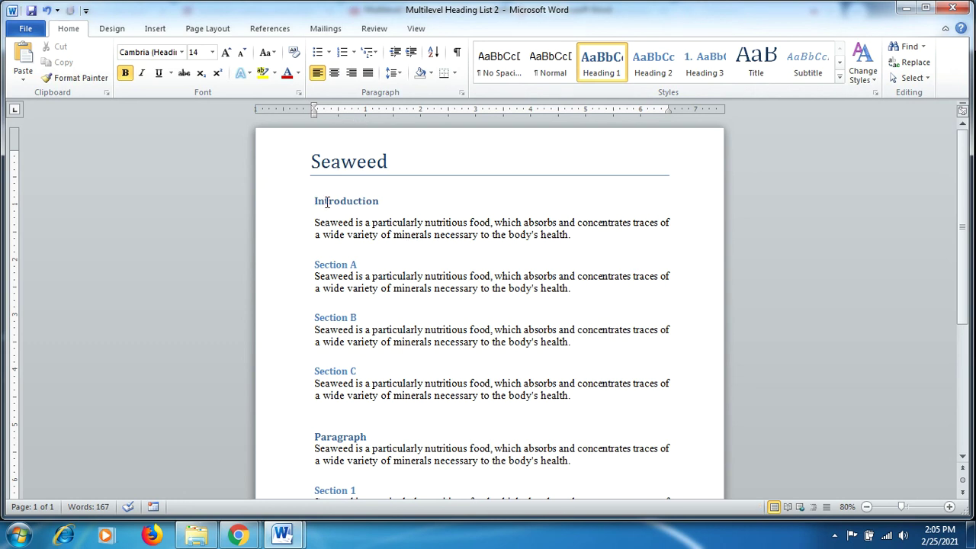
Apply the I./A. Heading multilevel list to the Seaweed document headings
click(372, 52)
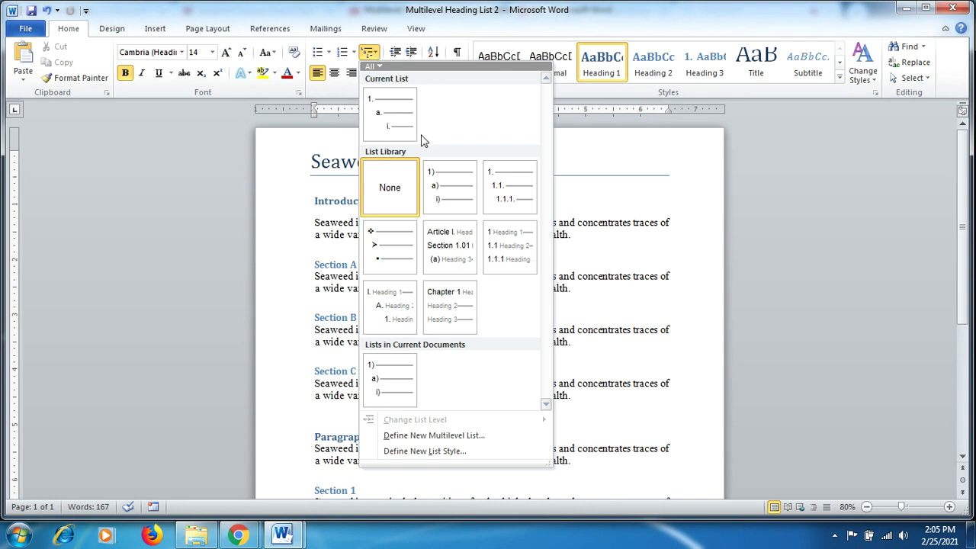
mouse_move(397, 263)
mouse_move(391, 301)
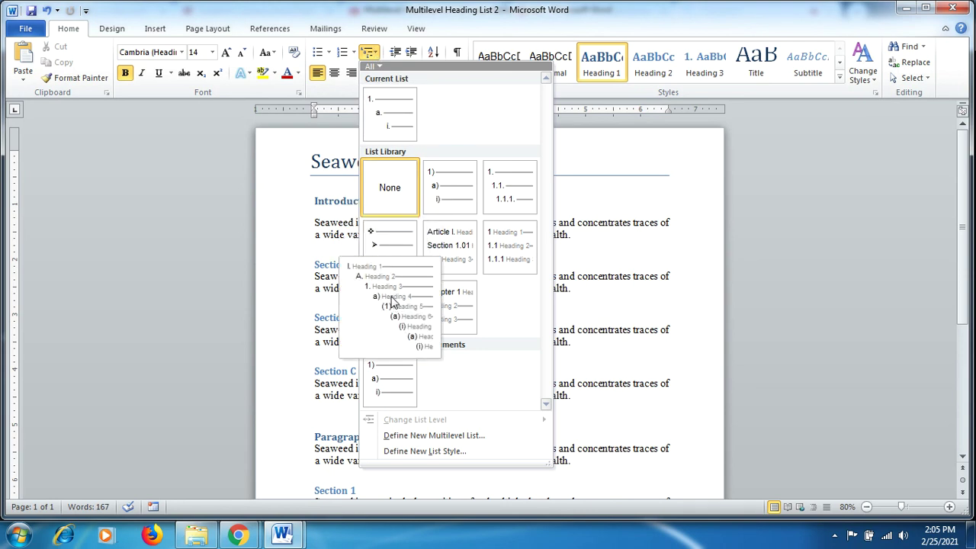
click(392, 301)
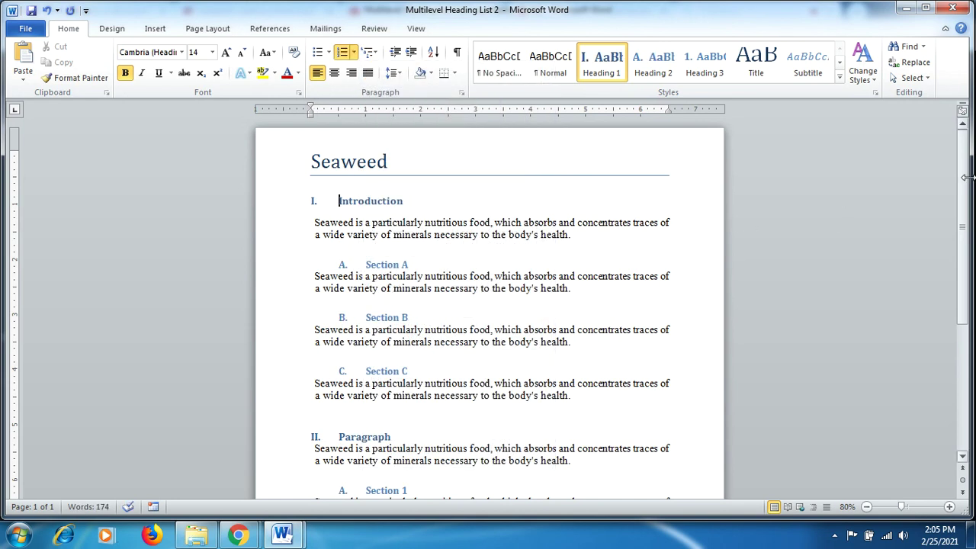
drag(964, 170, 965, 189)
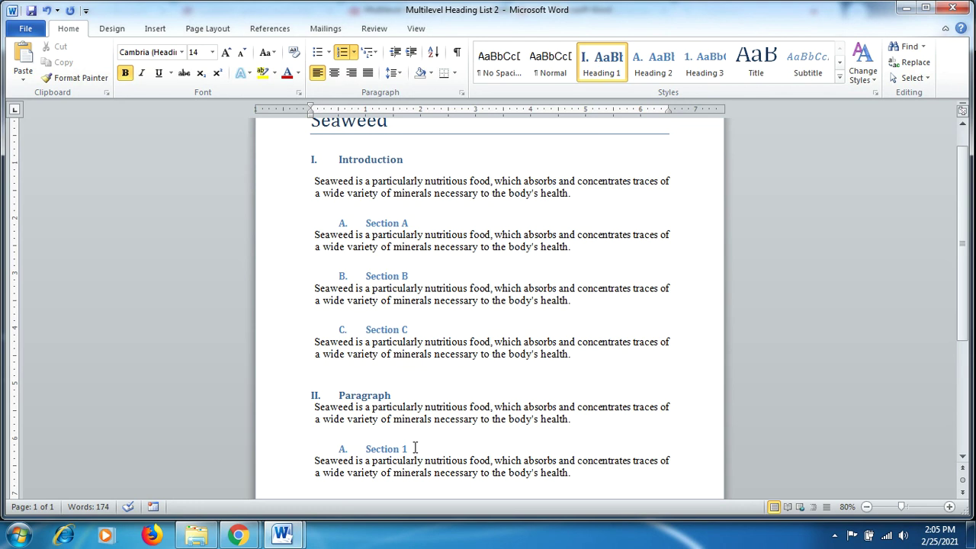
scroll(962, 252, down, 2)
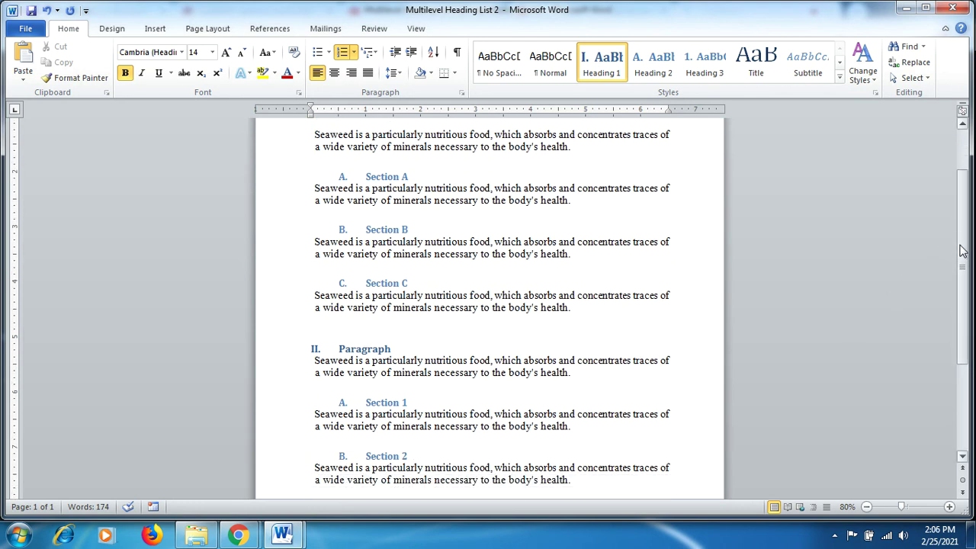
scroll(962, 252, up, 3)
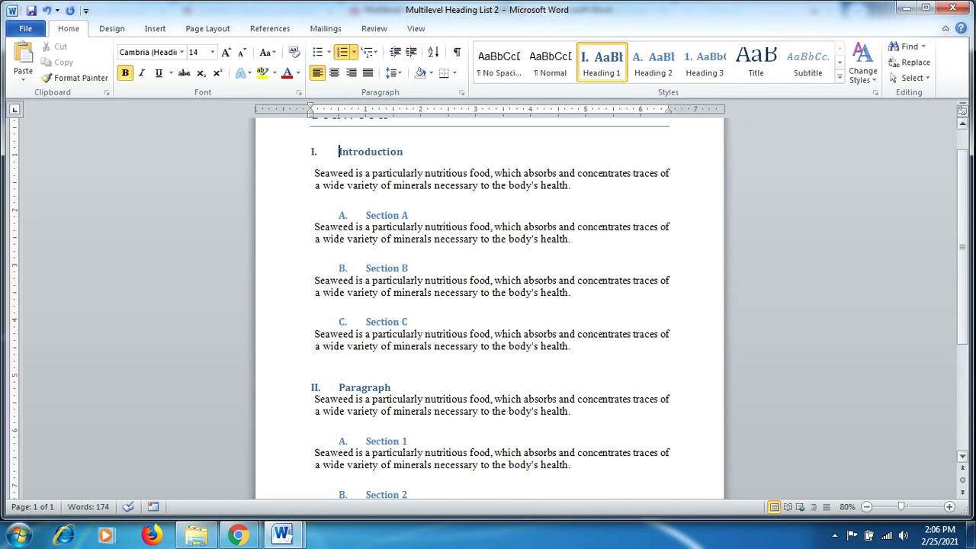
scroll(481, 195, up, 1)
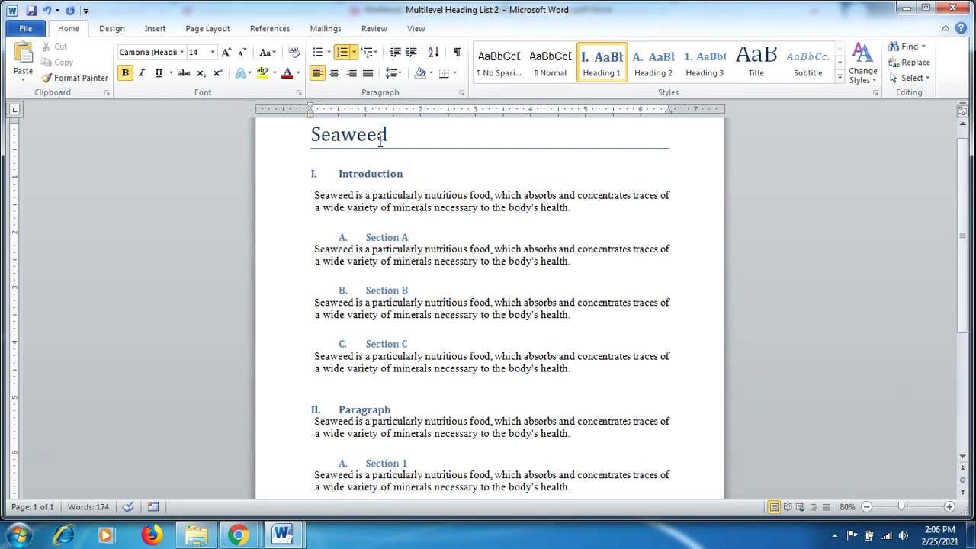
Move the Introduction heading to the left margin and update Heading 1 to match it
drag(404, 174, 337, 175)
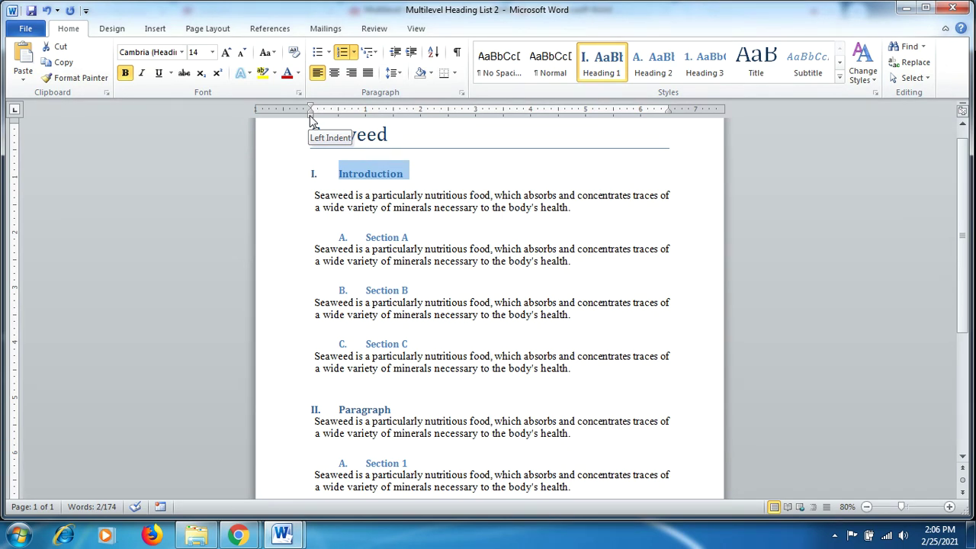
drag(310, 120, 296, 124)
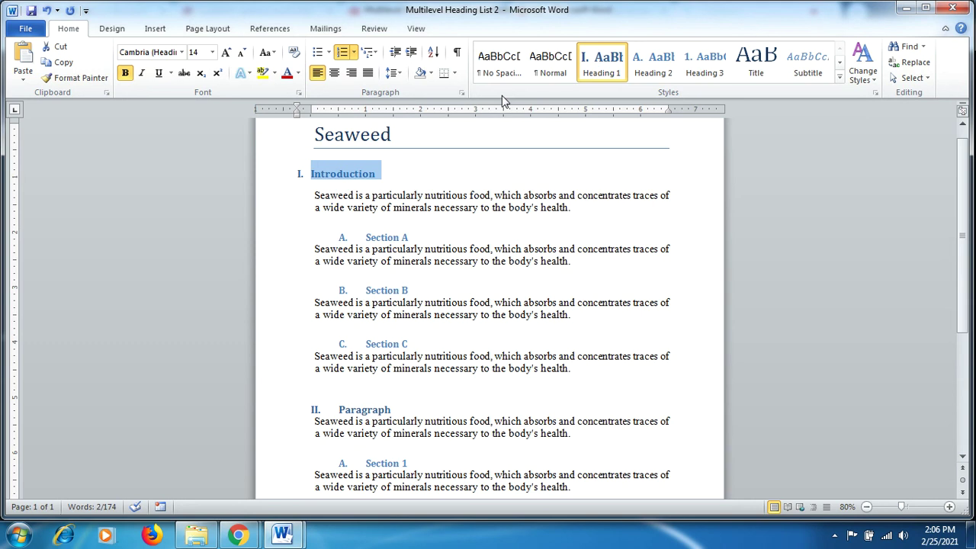
right_click(595, 73)
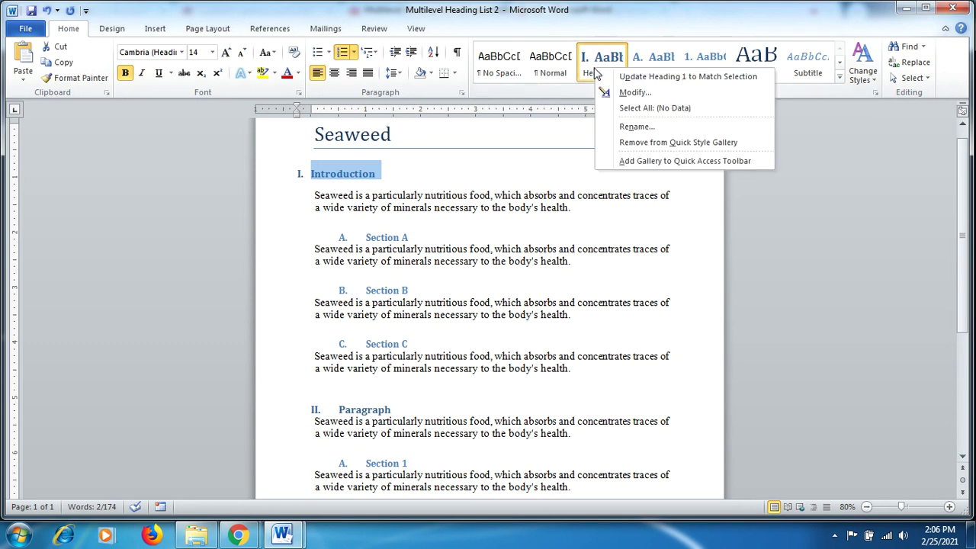
click(647, 79)
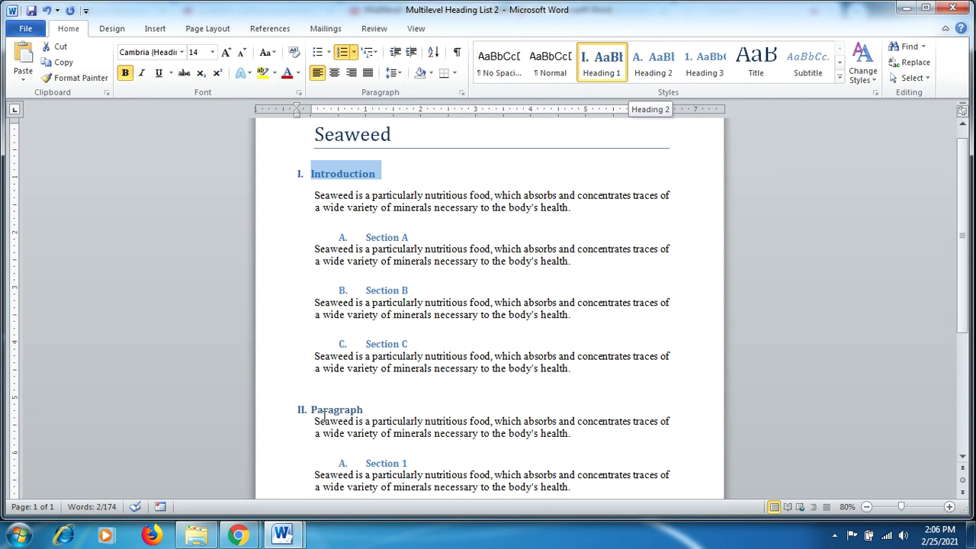
click(367, 237)
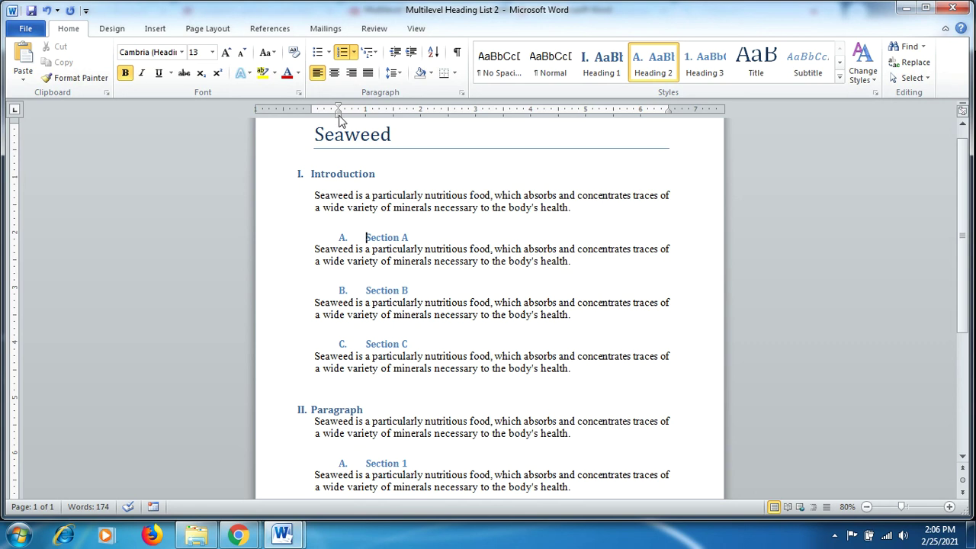
Move Section A to the left margin and update Heading 2 to match, aligning all A./B./C. headings
mouse_move(338, 115)
mouse_down()
mouse_move(299, 118)
mouse_move(294, 128)
mouse_up()
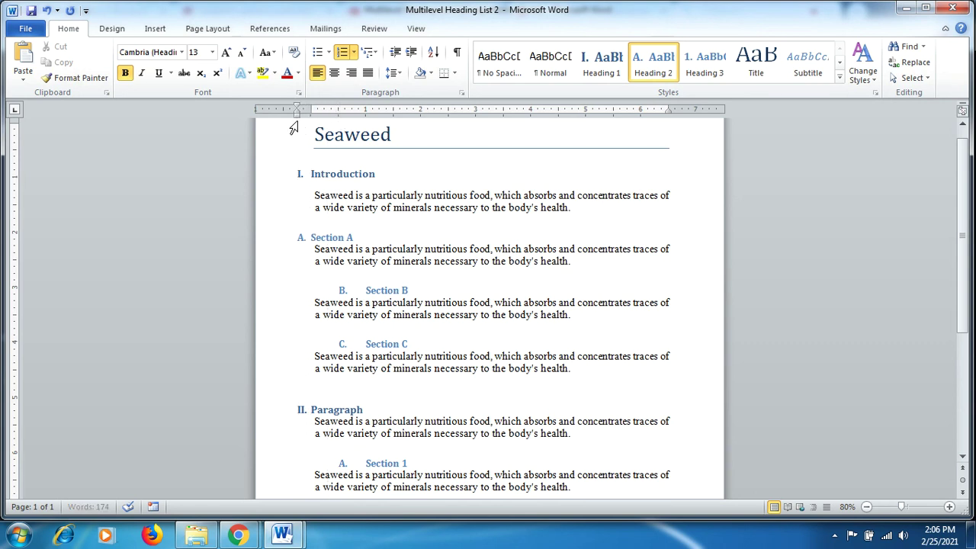
right_click(652, 71)
click(691, 75)
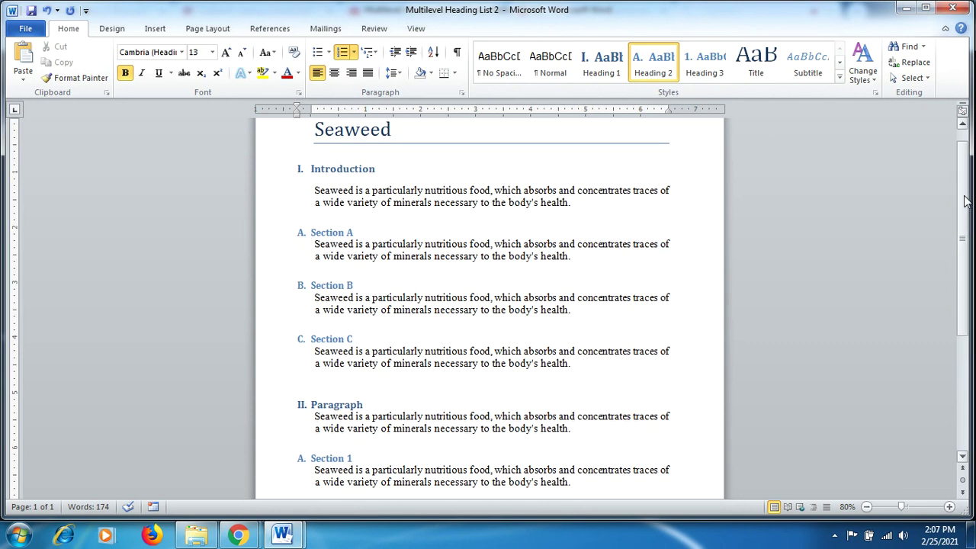
scroll(965, 225, down, 1)
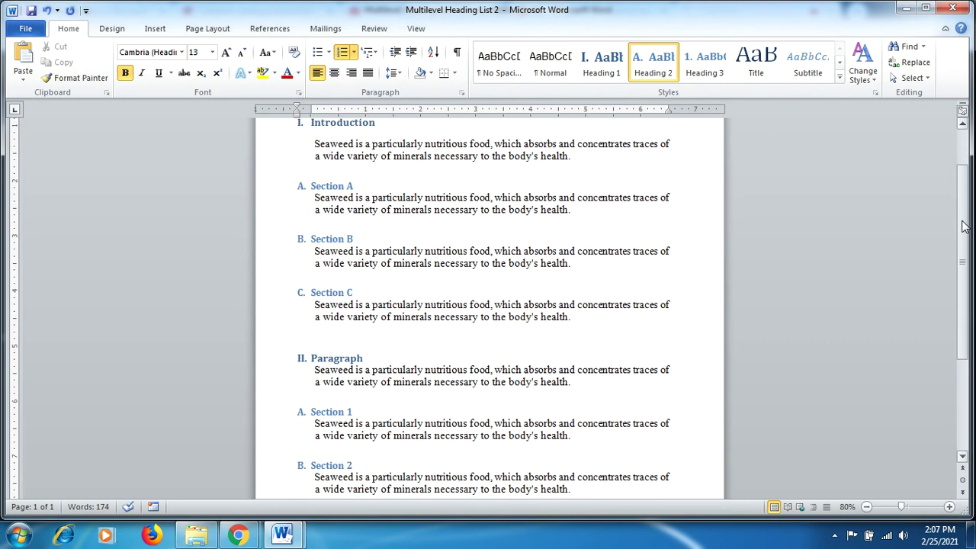
scroll(964, 231, down, 1)
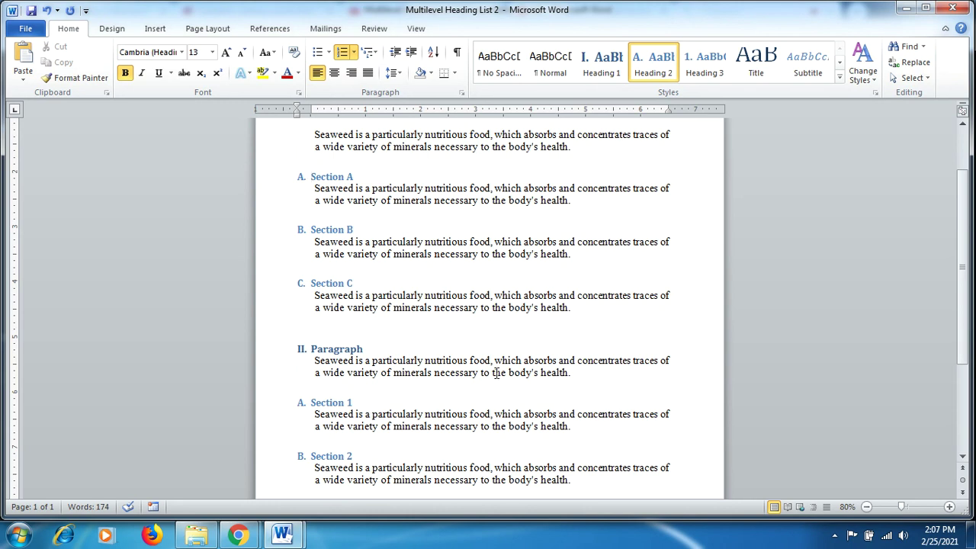
drag(964, 297, 968, 254)
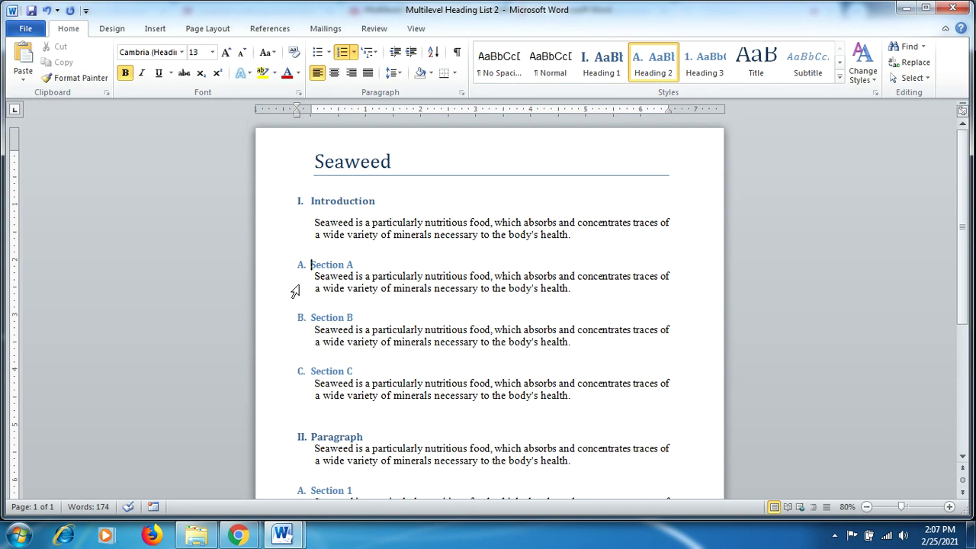
With the caret in Introduction, open Define New Multilevel List from the Multilevel List gallery
click(310, 202)
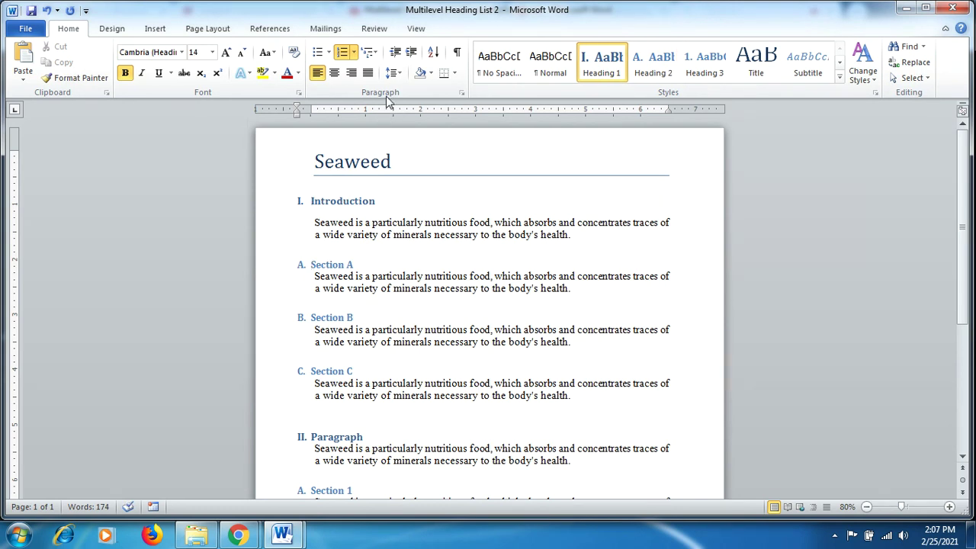
click(373, 52)
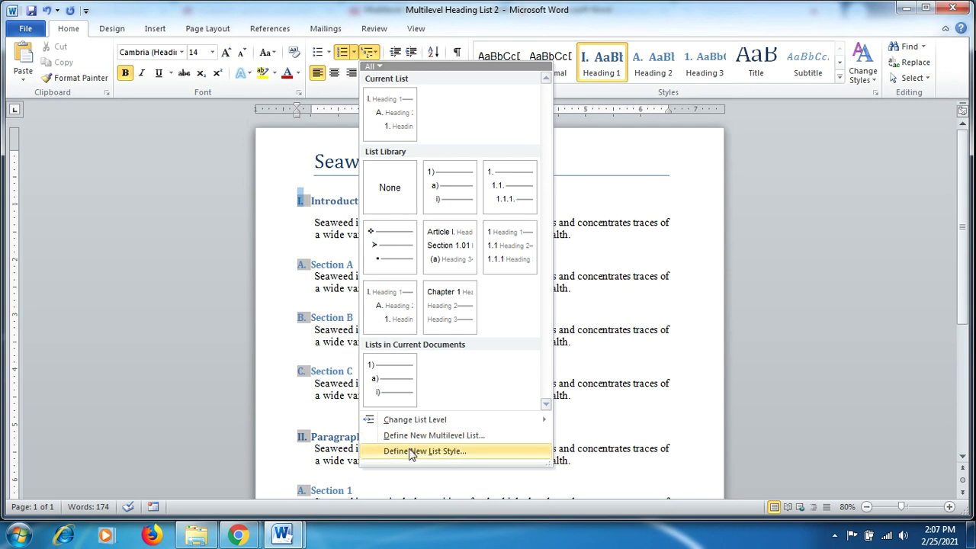
mouse_move(417, 426)
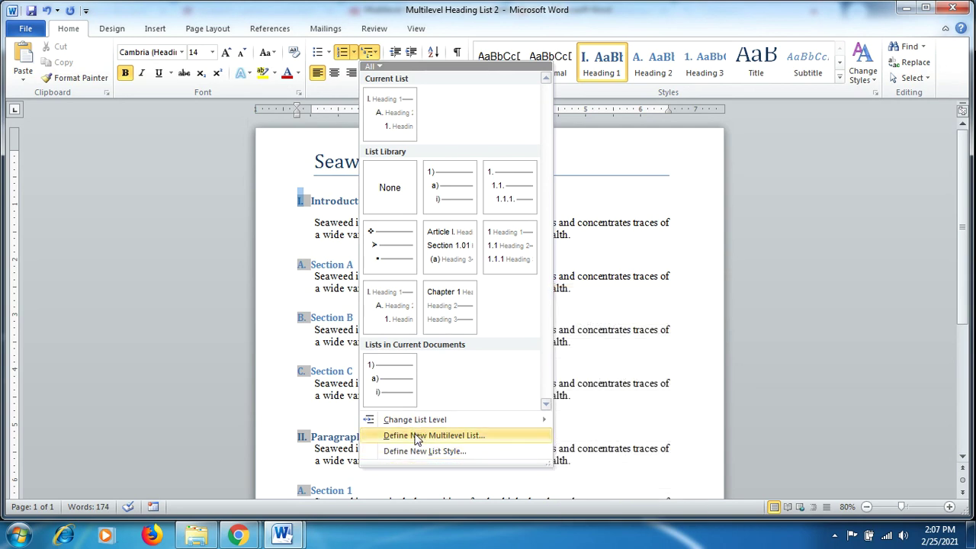
click(418, 435)
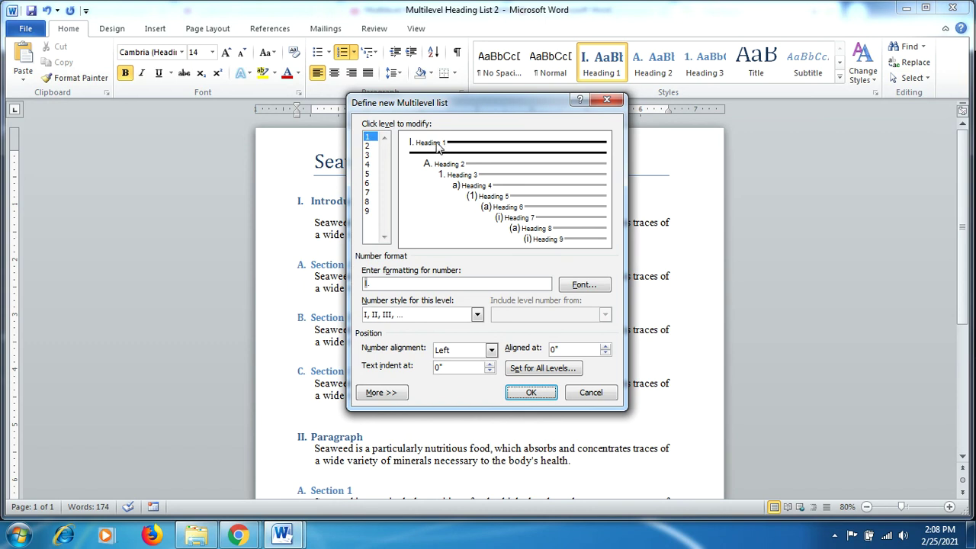
Set the level 2 number font to Algerian, size 11
click(368, 147)
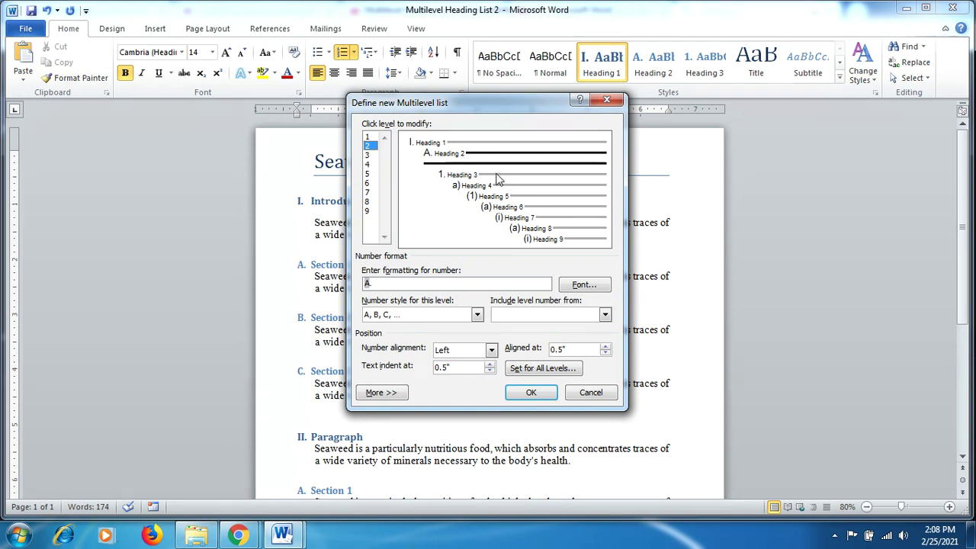
click(582, 285)
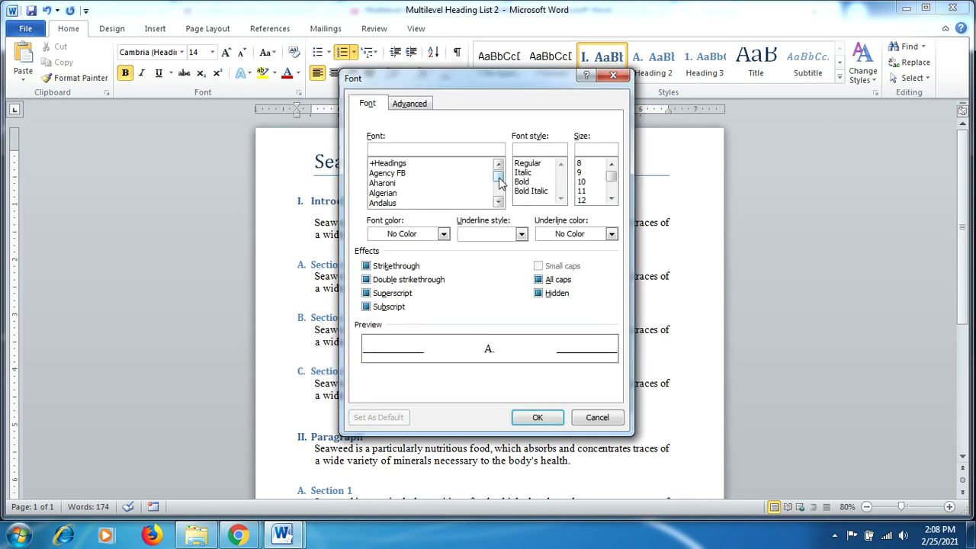
click(396, 193)
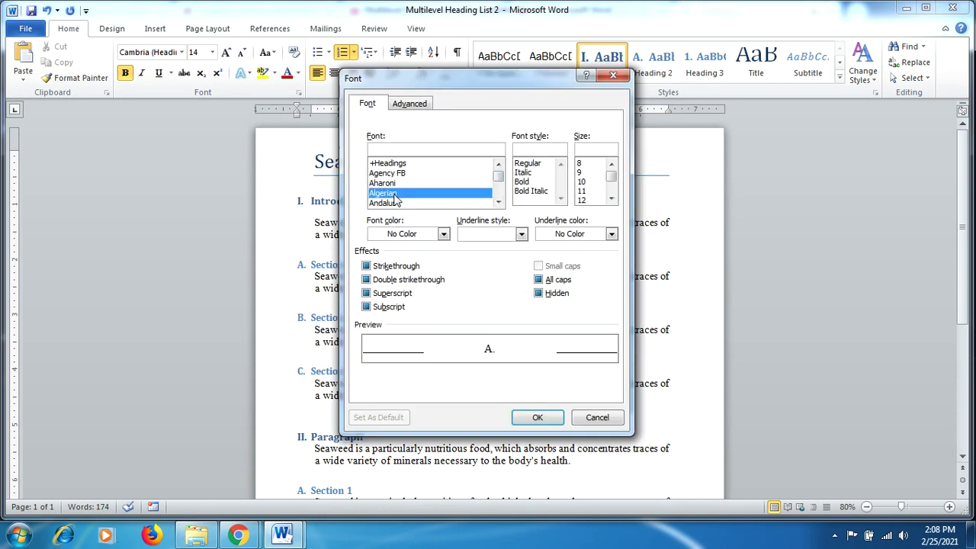
click(583, 192)
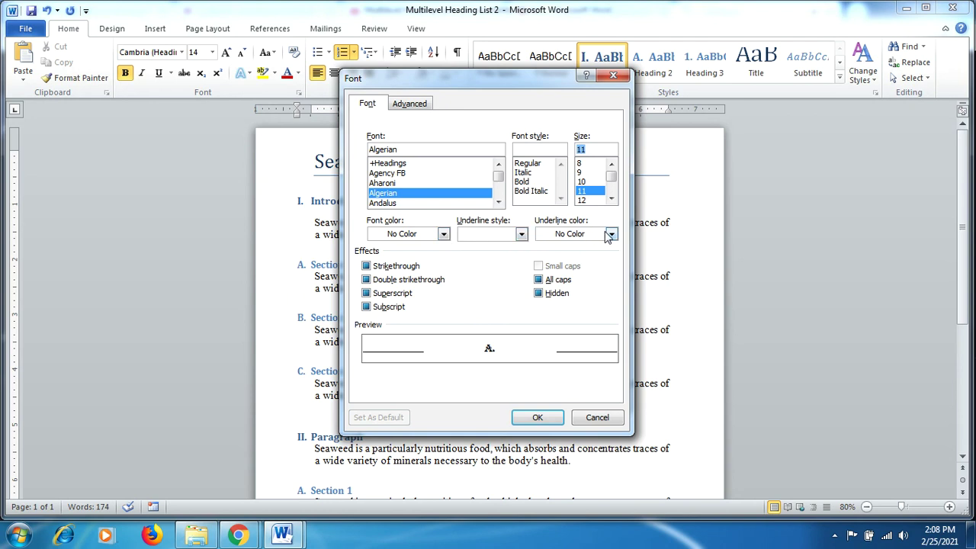
click(530, 416)
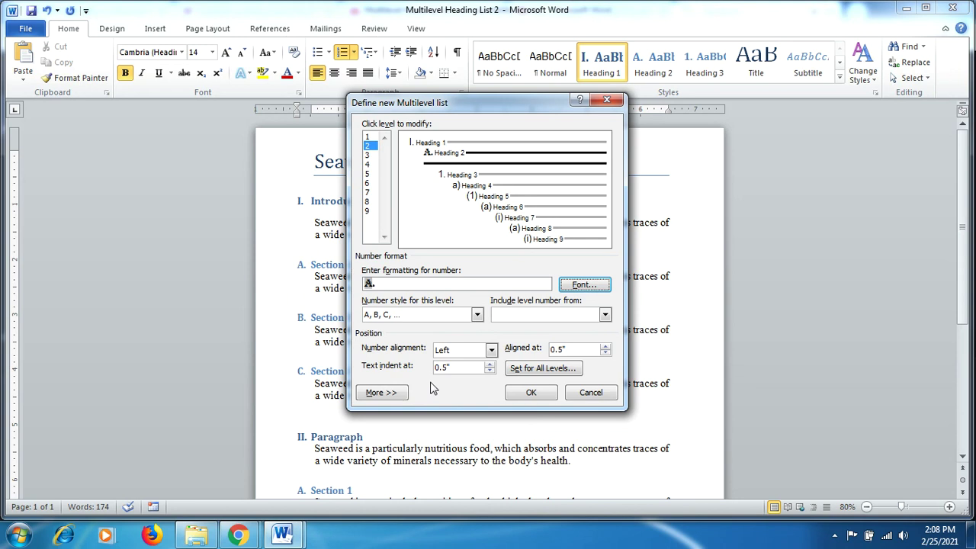
Change the level 2 number style to a, b, c and apply the new multilevel list
click(478, 316)
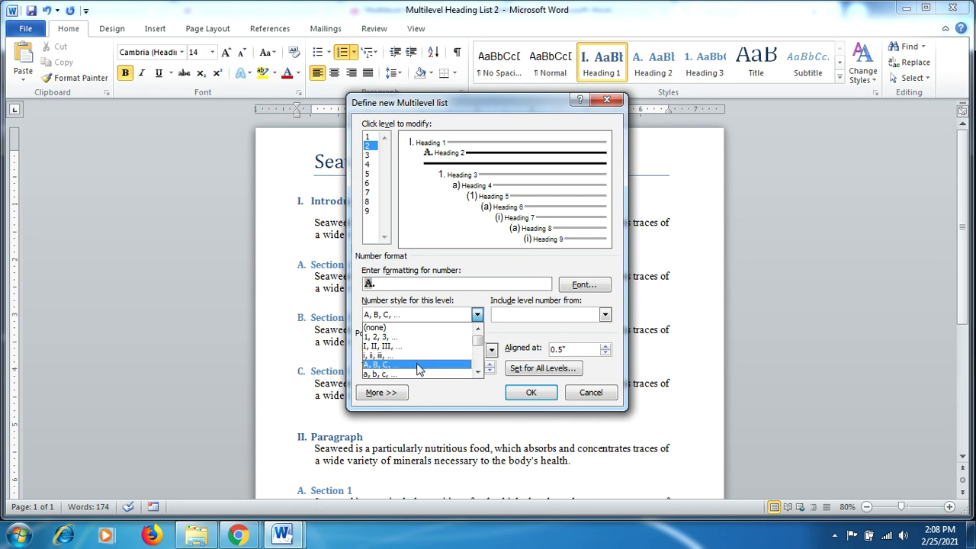
click(478, 372)
click(478, 372)
click(479, 371)
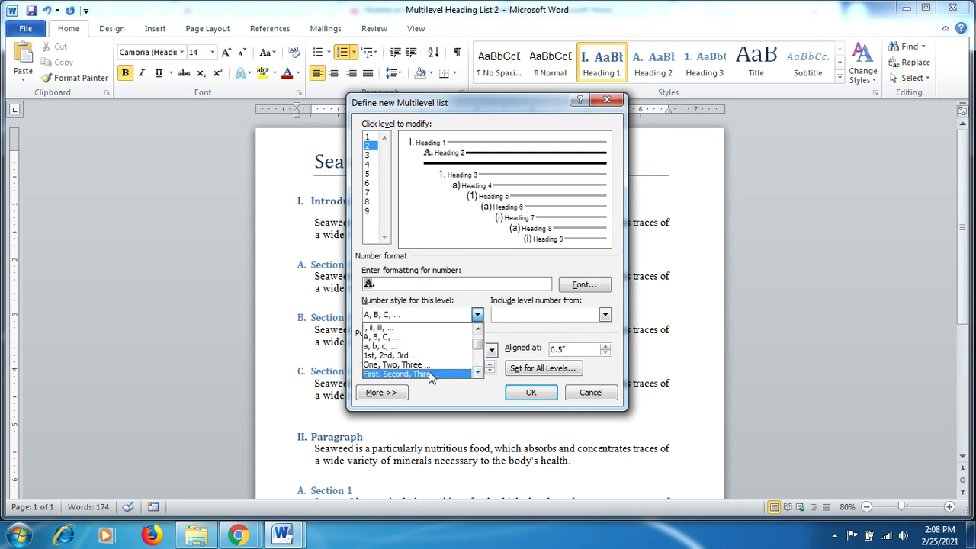
click(422, 338)
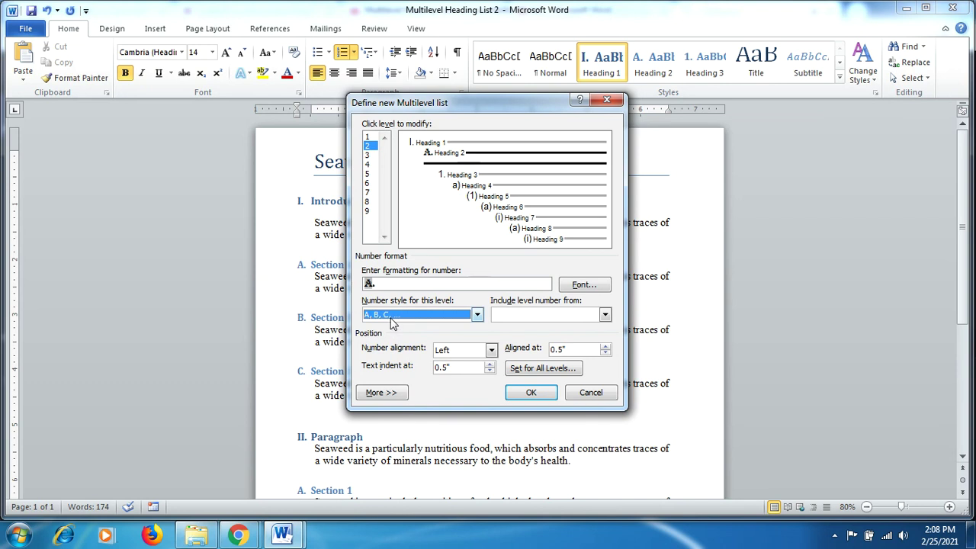
click(476, 315)
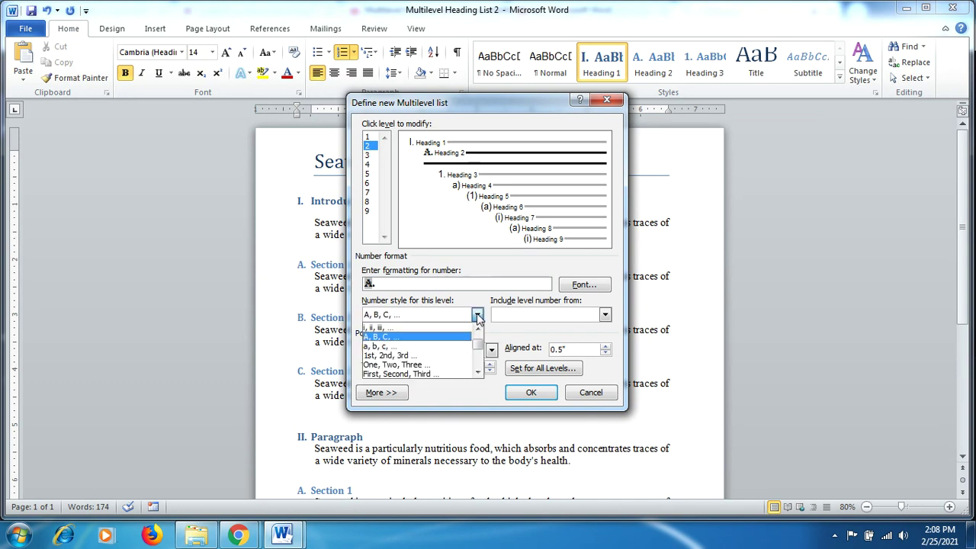
click(438, 347)
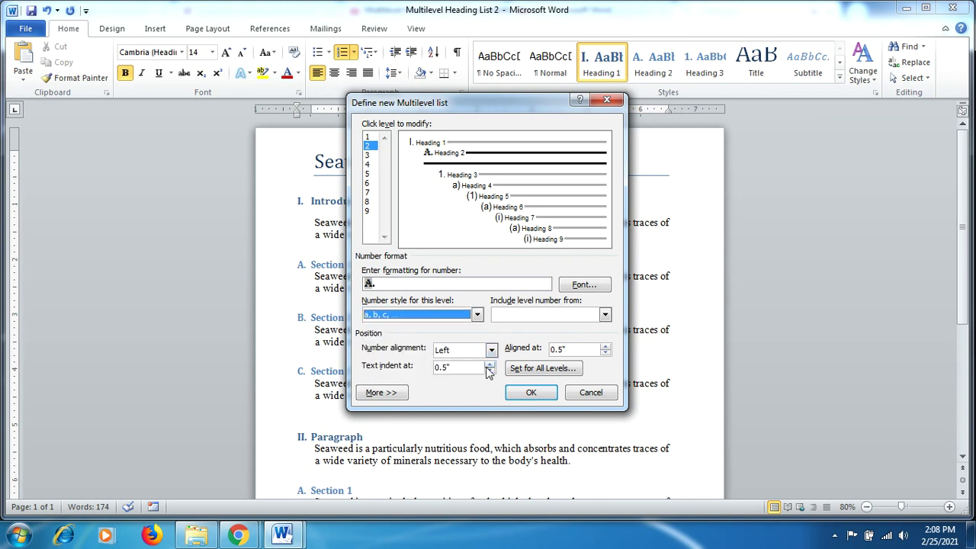
click(515, 392)
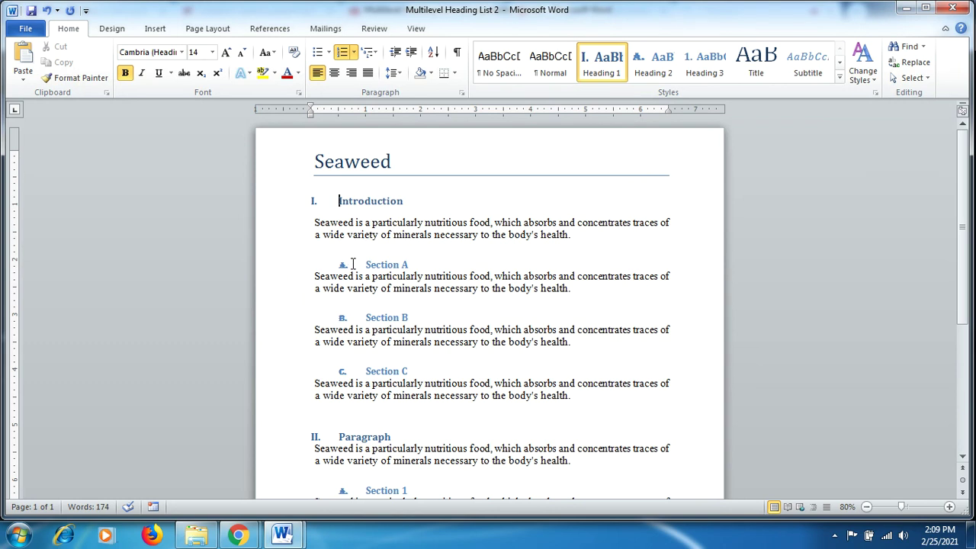
Undo the new level-2 numbering and colour the Introduction heading red
key(ctrl+z)
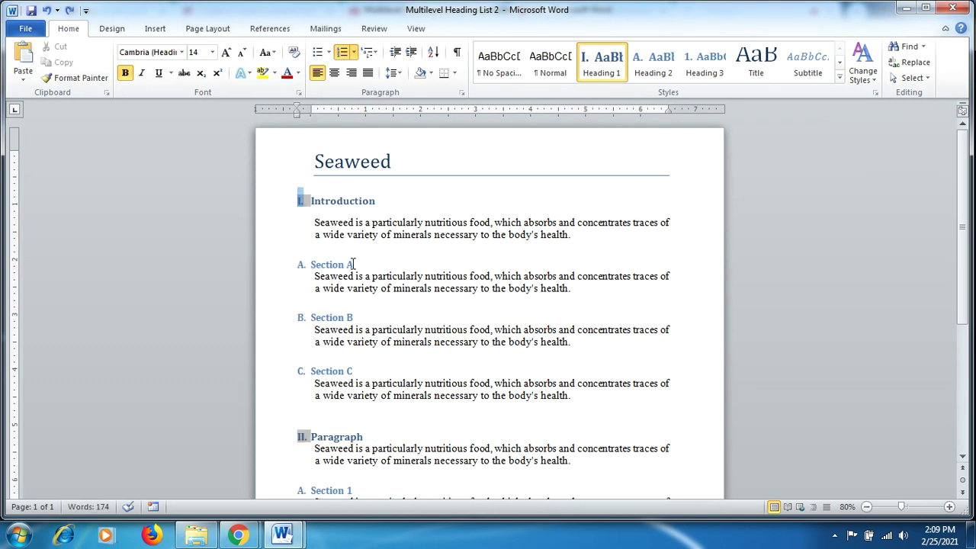
click(349, 214)
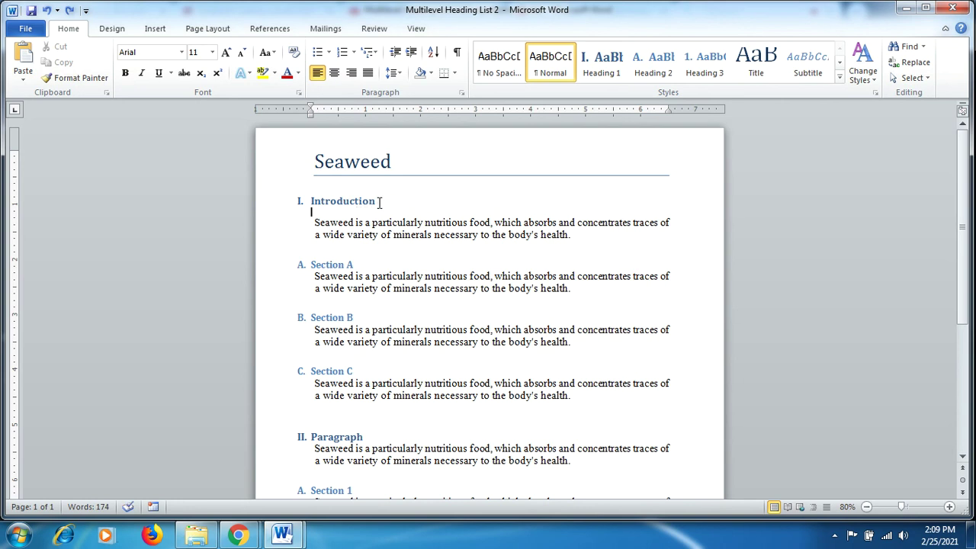
drag(379, 202, 310, 204)
click(298, 74)
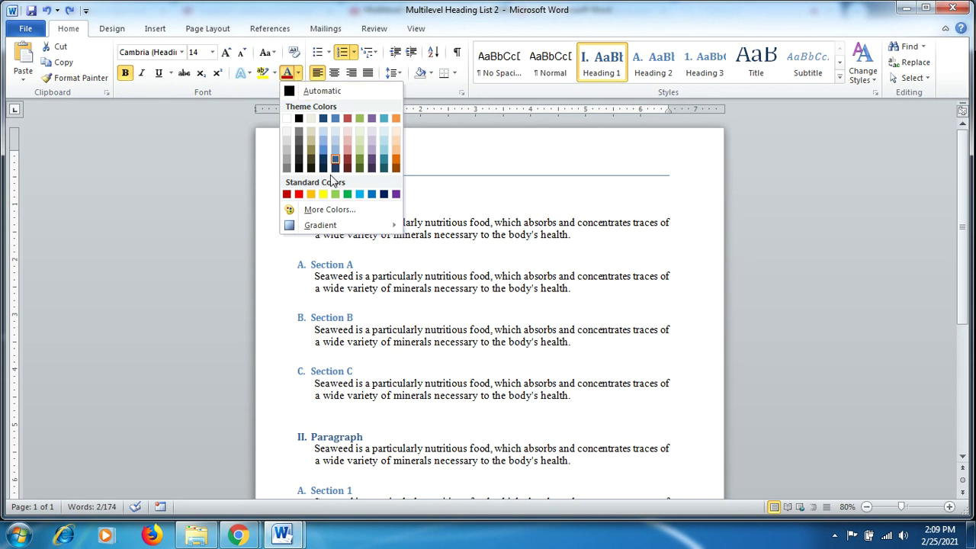
click(298, 194)
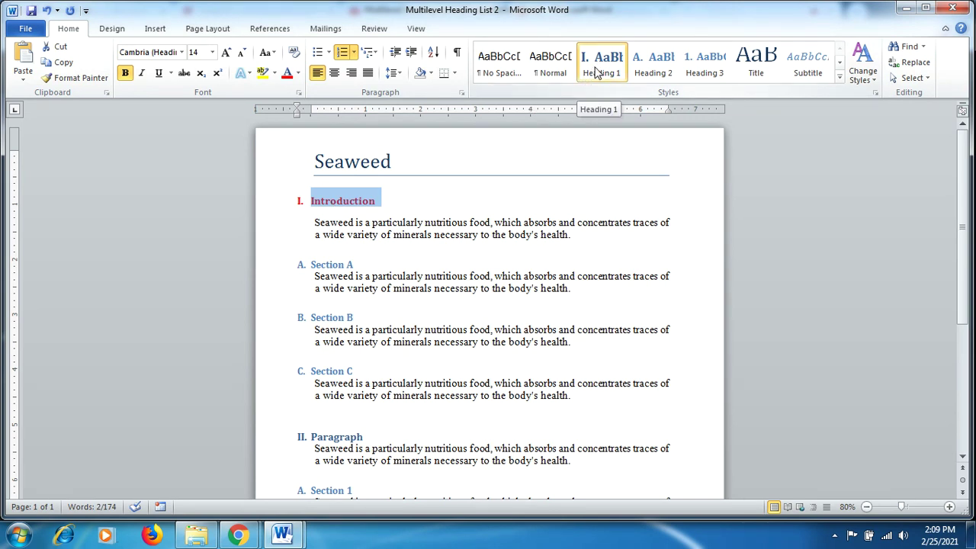
Update Heading 1 to match the red Introduction heading, then check the Paragraph and Section C headings
right_click(596, 72)
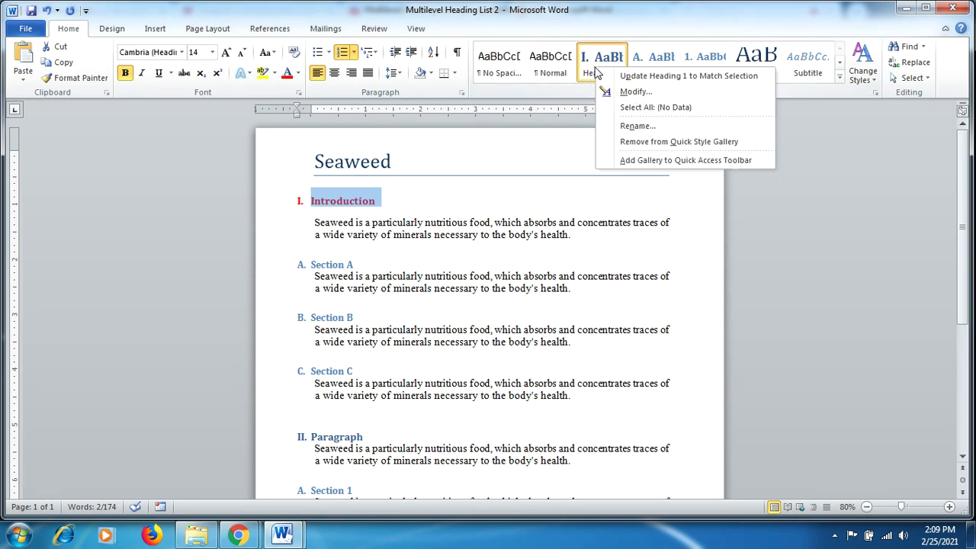
click(630, 79)
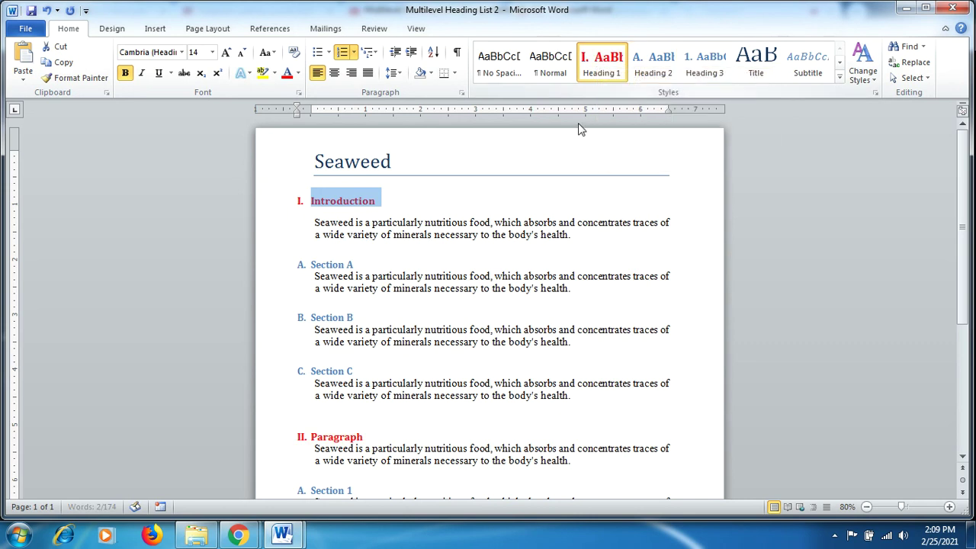
click(360, 437)
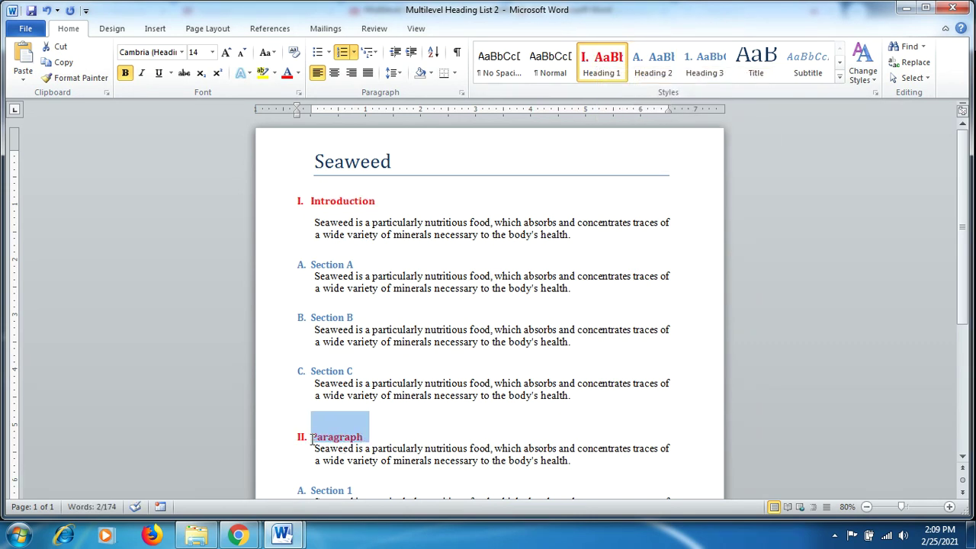
click(334, 437)
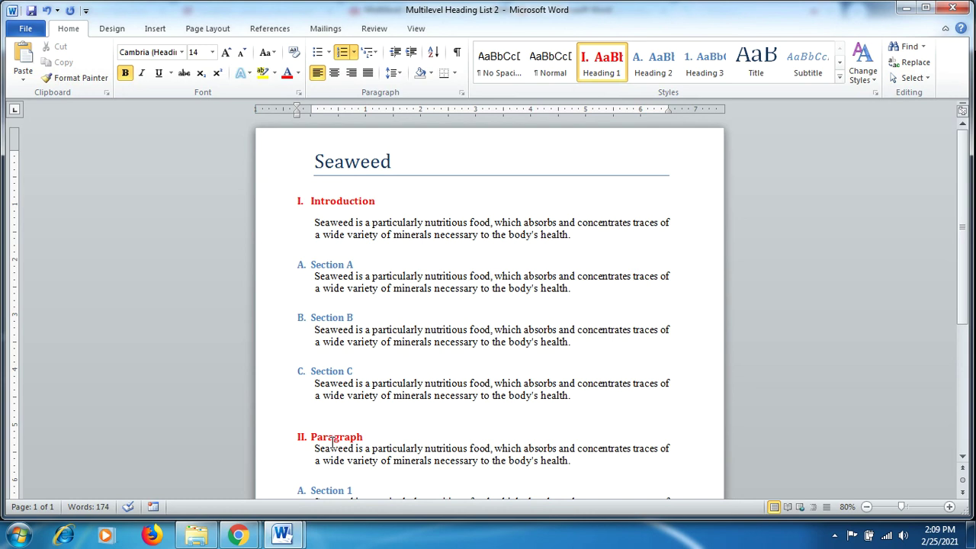
click(367, 370)
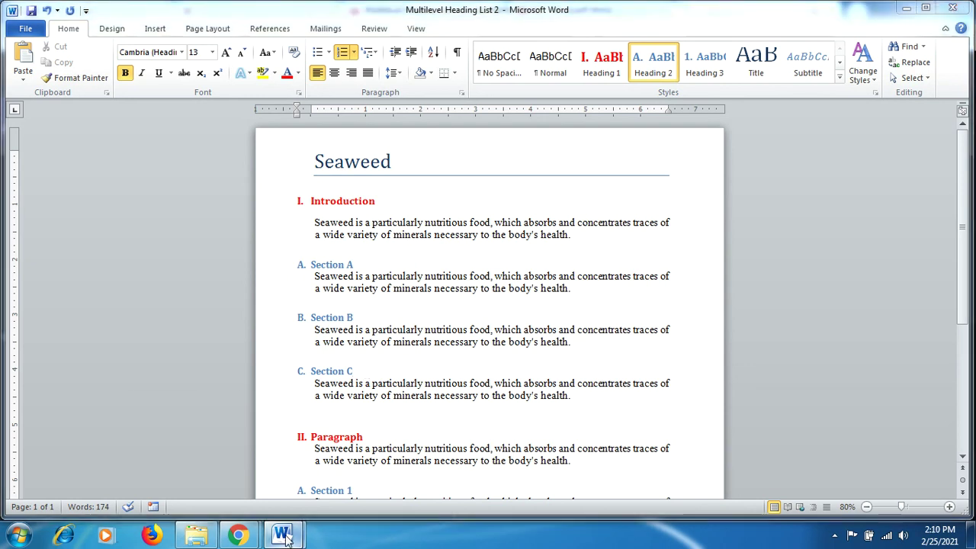
Return to Multilevel Heading List 1 and scroll down to the page 3 title 'How to use Multilevel Heading List'
mouse_move(282, 534)
click(267, 465)
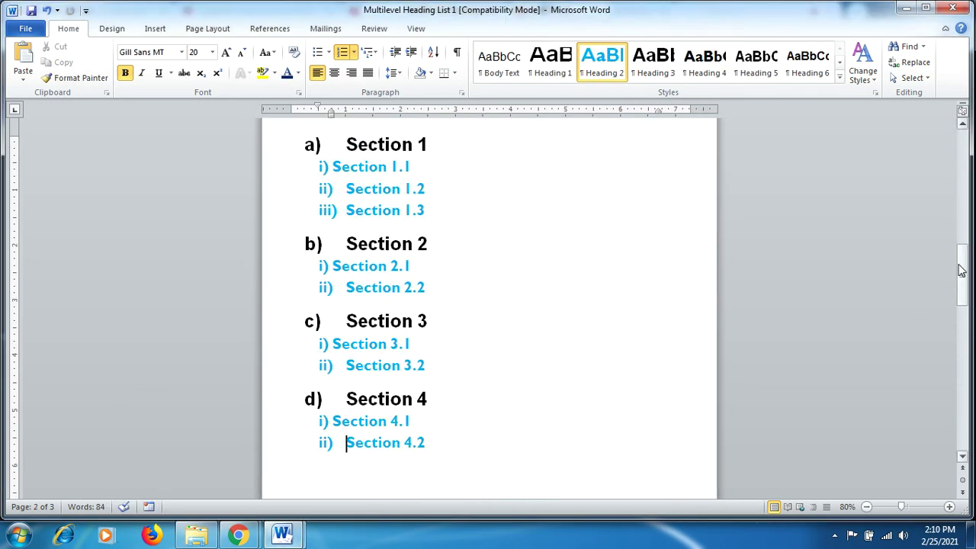
drag(964, 270, 964, 384)
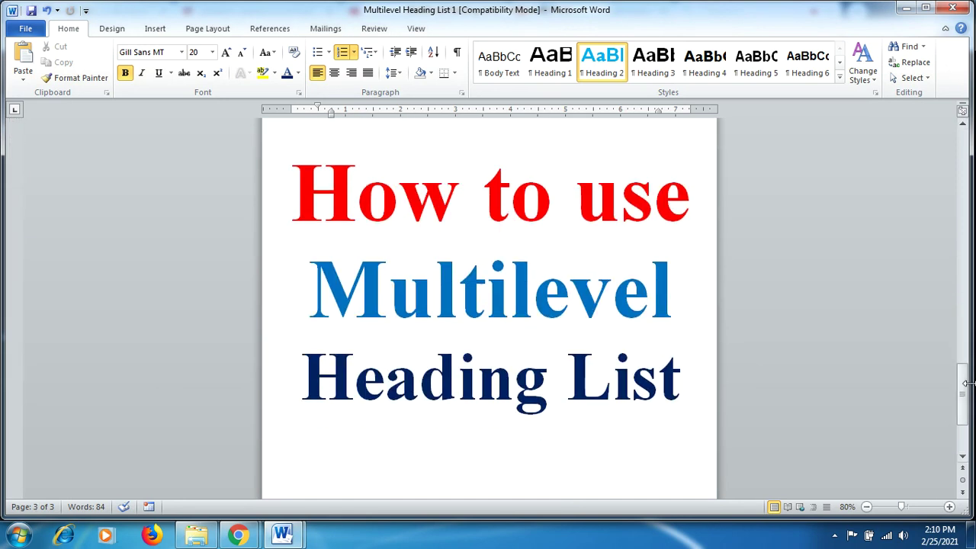